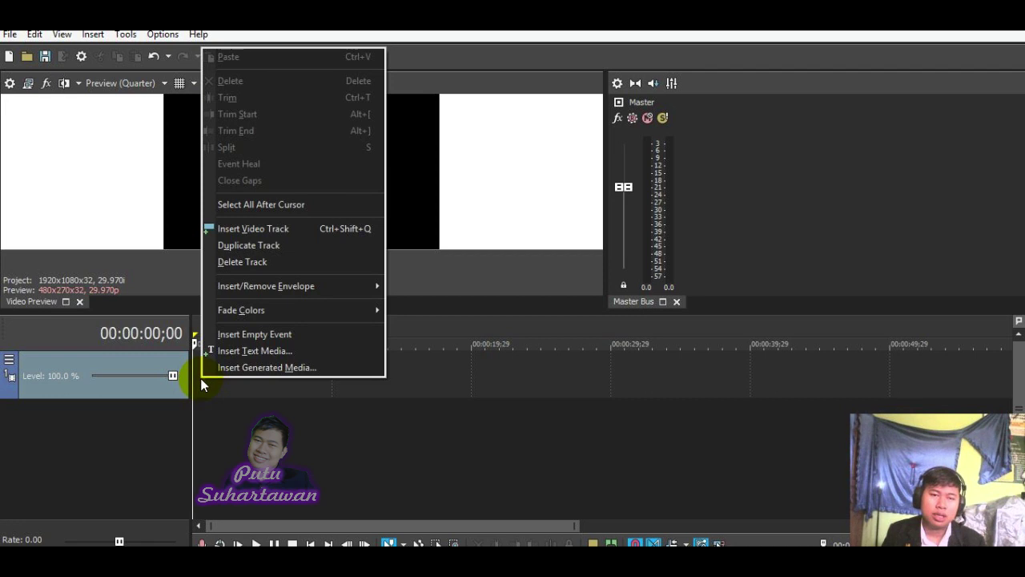
Step: Insert a Titles & Text event at the track's start reading the creator's first name followed directly by "Ganteng"
{"action": "left_click", "coordinate": [250, 353]}
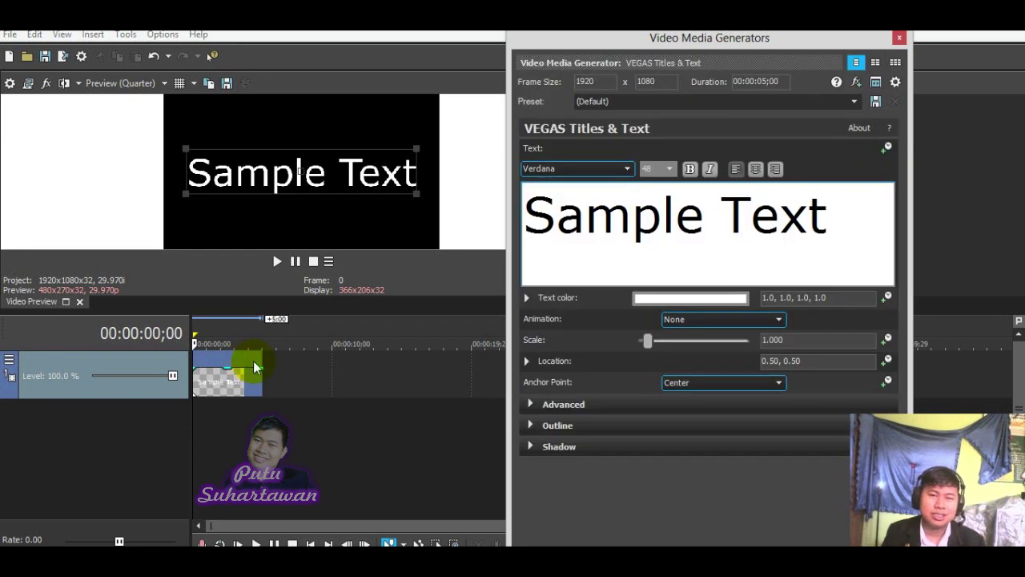
{"action": "triple_click", "coordinate": [865, 217]}
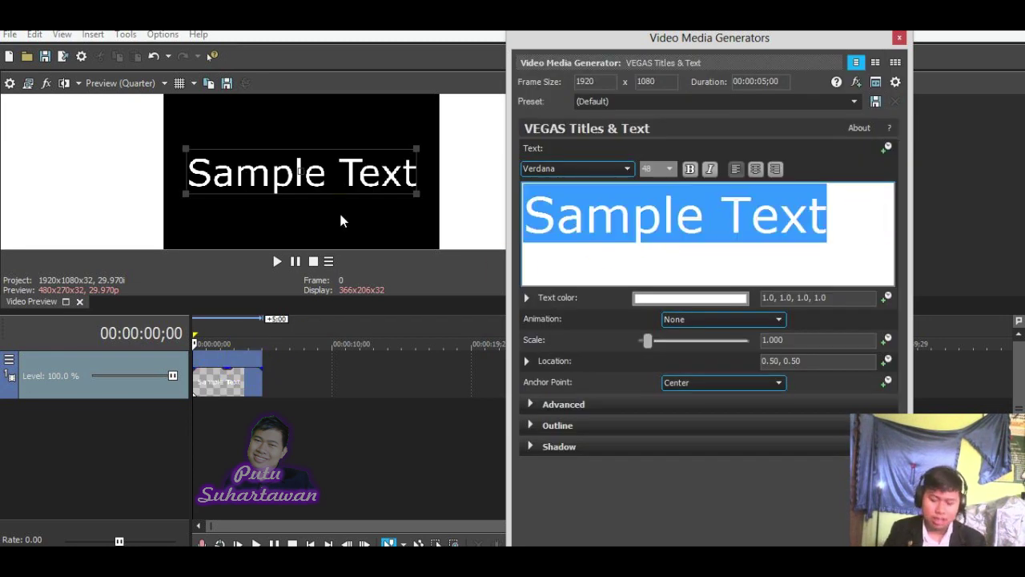
{"action": "type", "text": "Putu"}
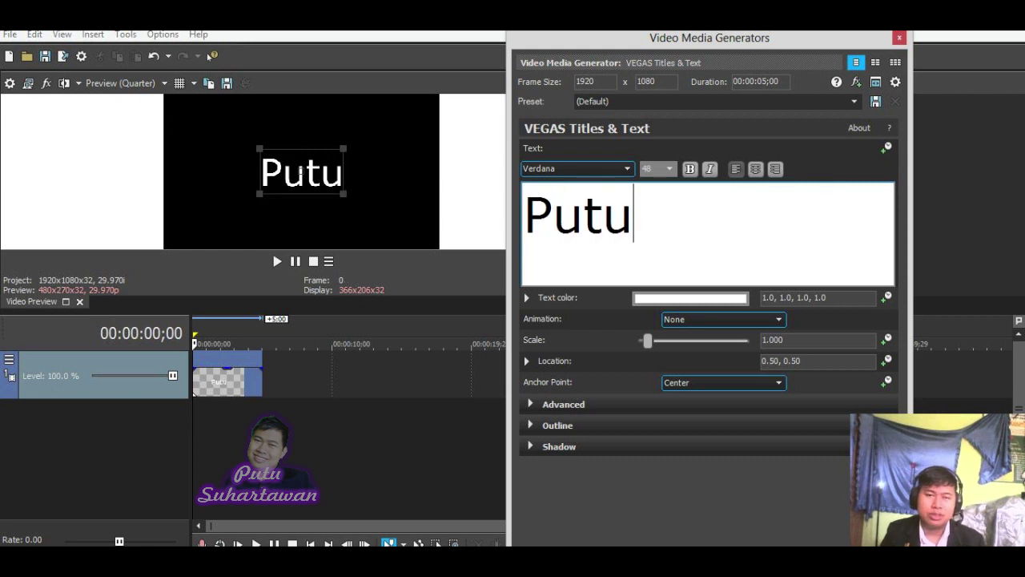
{"action": "type", "text": "Ganteng"}
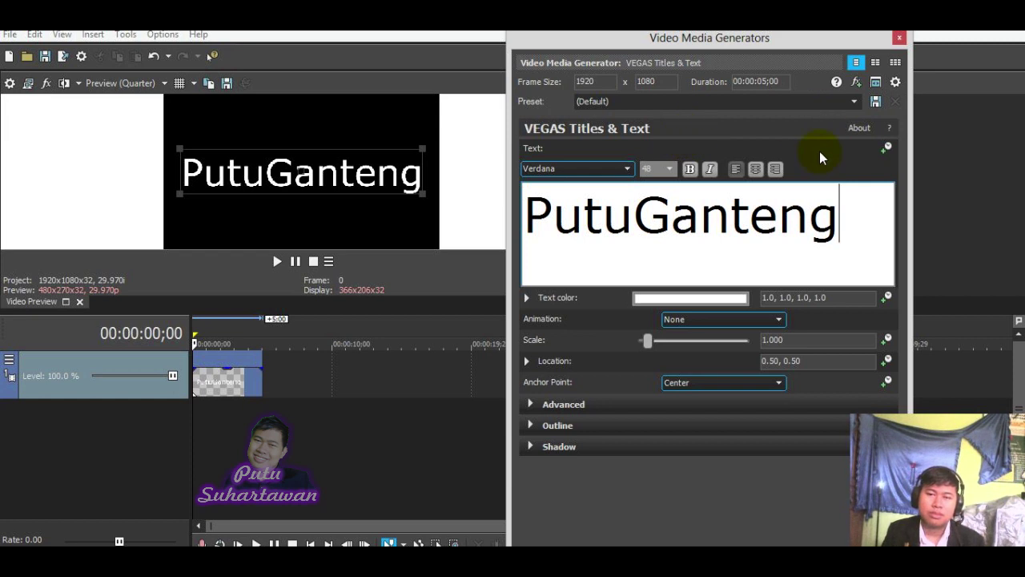
{"action": "left_click", "coordinate": [900, 37]}
Step: Extend the title event to about 6 seconds on the timeline and play it from the start
{"action": "left_click", "coordinate": [297, 378]}
{"action": "key", "text": "ctrl+Home"}
{"action": "left_click", "coordinate": [278, 261]}
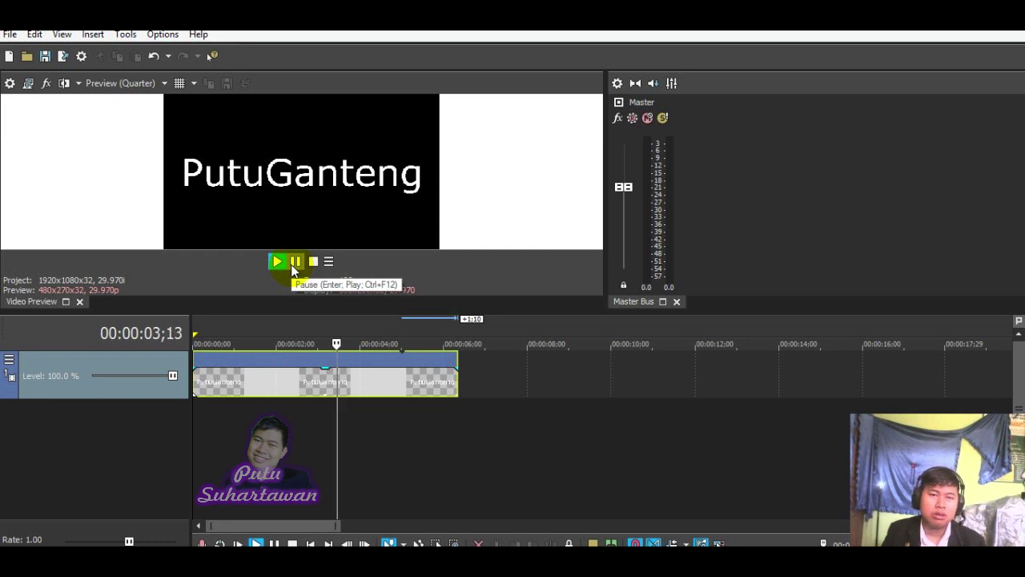
{"action": "left_click", "coordinate": [295, 262]}
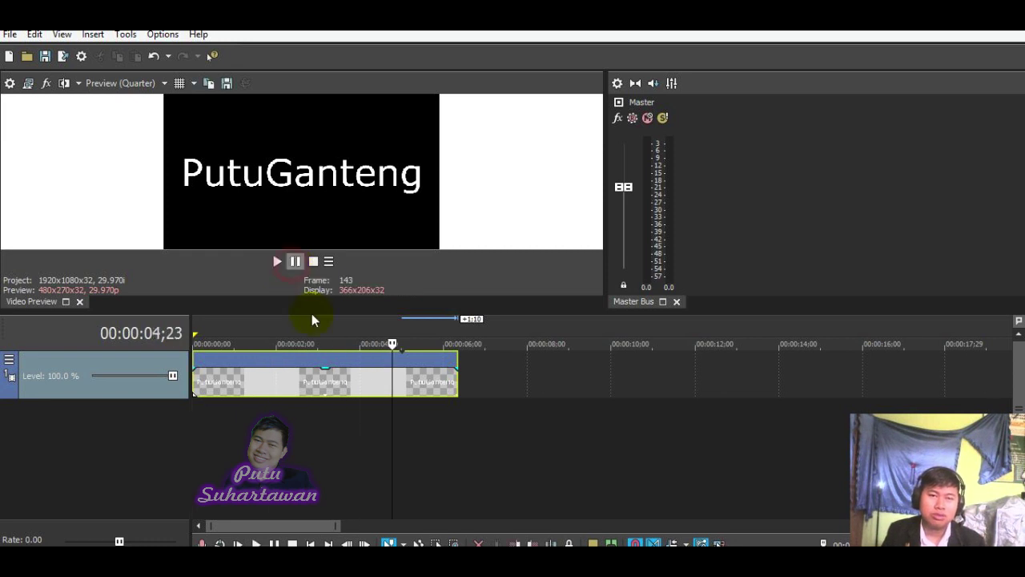
Step: Open the title event's Pan/Crop settings and enlarge the window until the full crop frame and keyframe timeline are in view
{"action": "left_click", "coordinate": [288, 375]}
{"action": "right_click", "coordinate": [289, 375]}
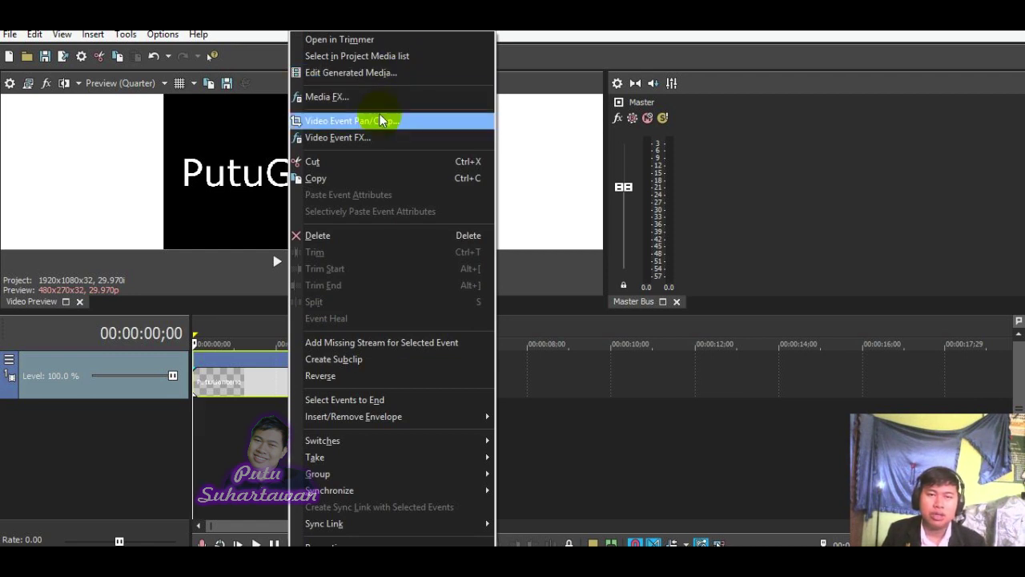
{"action": "left_click", "coordinate": [406, 121]}
{"action": "left_click", "coordinate": [550, 237]}
{"action": "left_click_drag", "start_coordinate": [541, 244], "coordinate": [722, 217]}
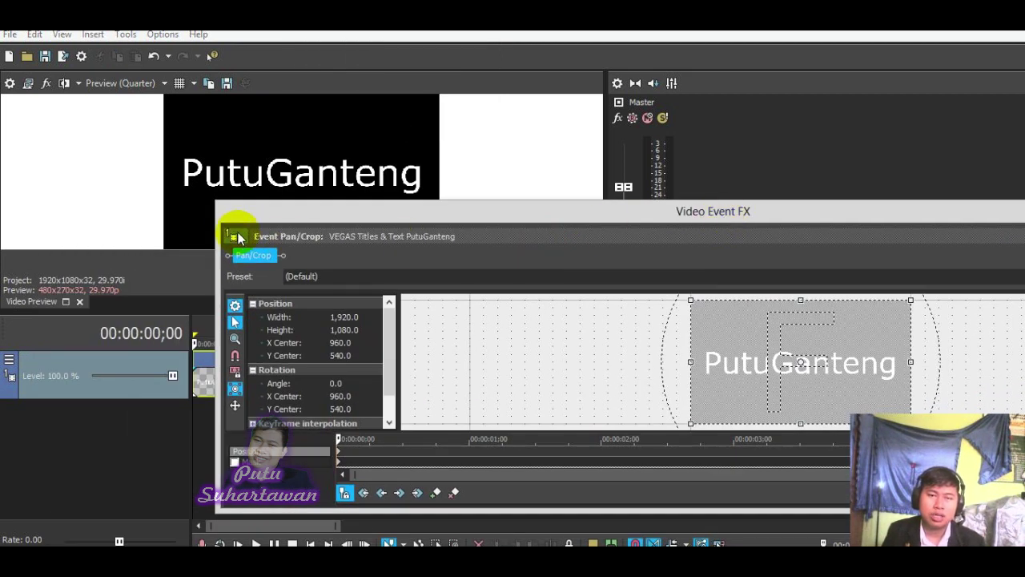
{"action": "left_click_drag", "start_coordinate": [227, 205], "coordinate": [636, 231]}
{"action": "left_click_drag", "start_coordinate": [829, 260], "coordinate": [603, 166]}
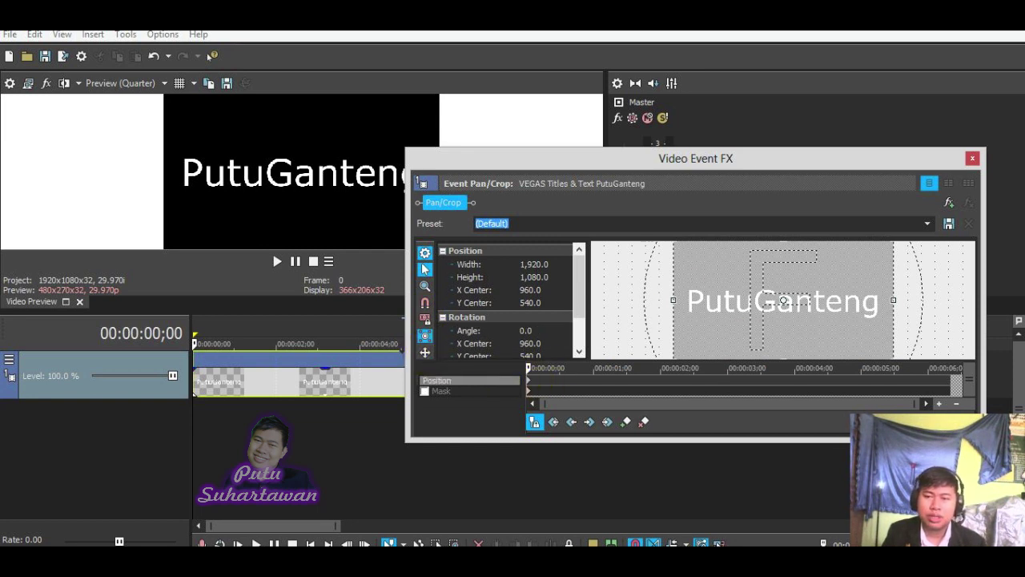
{"action": "left_click_drag", "start_coordinate": [986, 440], "coordinate": [992, 506]}
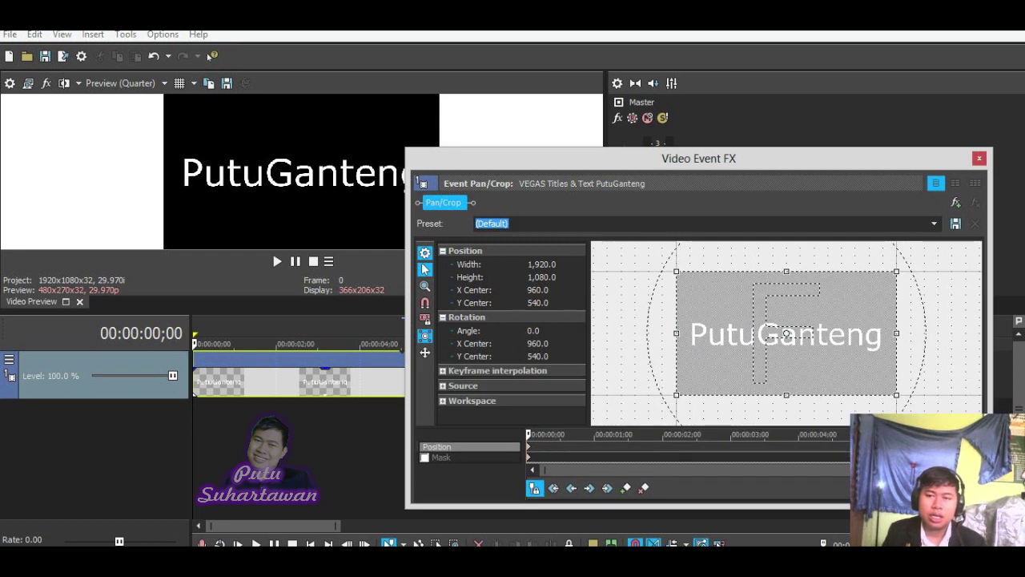
Step: At 00:00:00;00, shift the crop frame to about X -274, Y 527 so the title starts partly outside the picture
{"action": "left_click", "coordinate": [554, 446]}
{"action": "left_click_drag", "start_coordinate": [646, 454], "coordinate": [925, 451]}
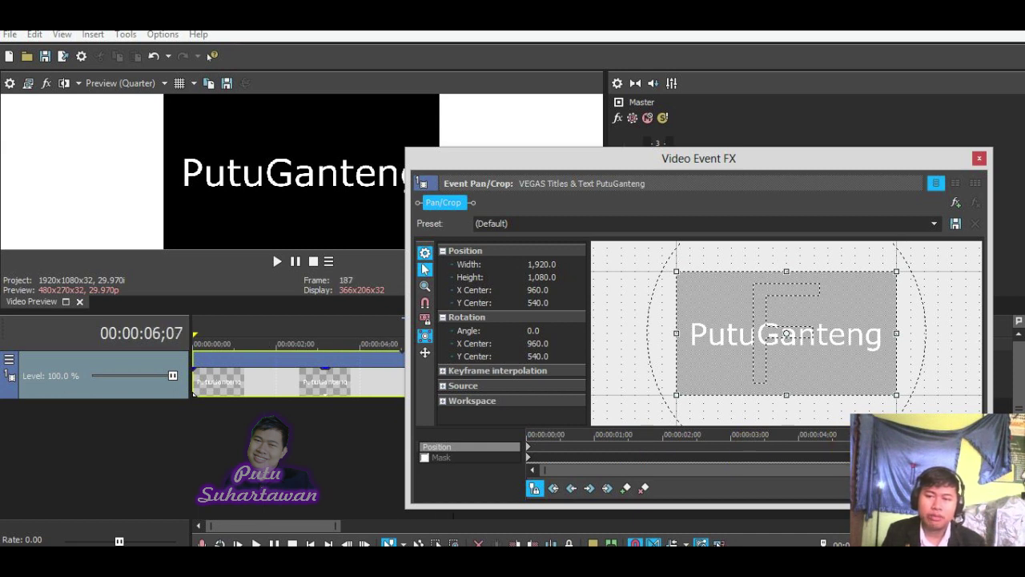
{"action": "left_click", "coordinate": [531, 451]}
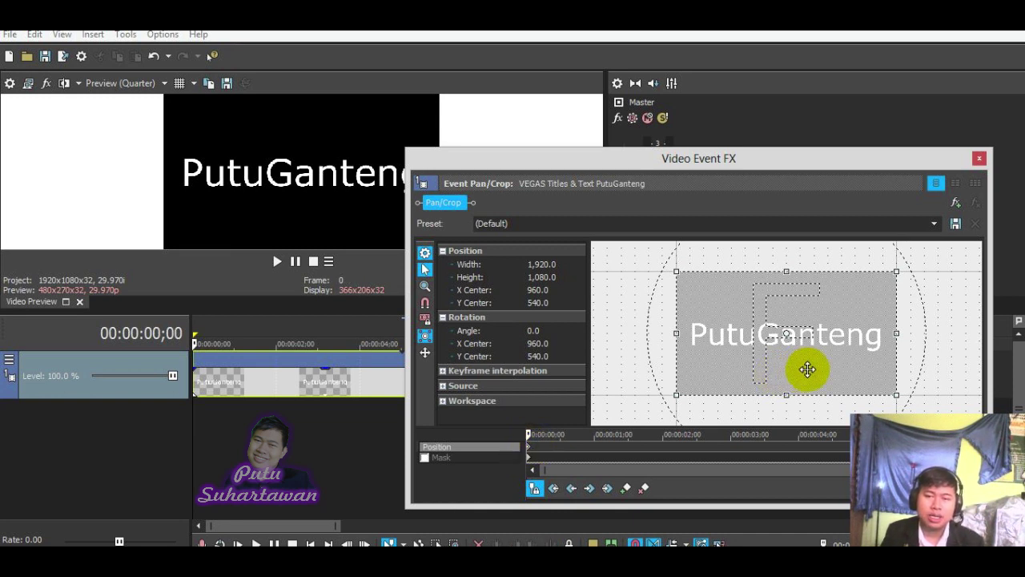
{"action": "left_click_drag", "start_coordinate": [849, 368], "coordinate": [707, 367]}
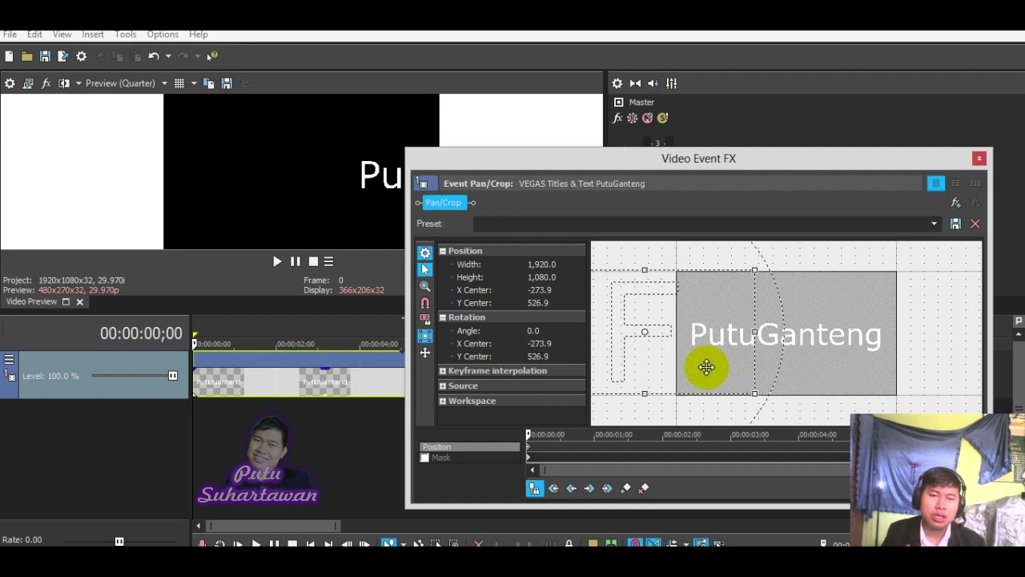
Step: Add position keyframes at 00:00:01;10, 00:00:02;11 and 00:00:03;13, moving the crop frame to about X 1,656 and back to about X 927
{"action": "left_click", "coordinate": [616, 454]}
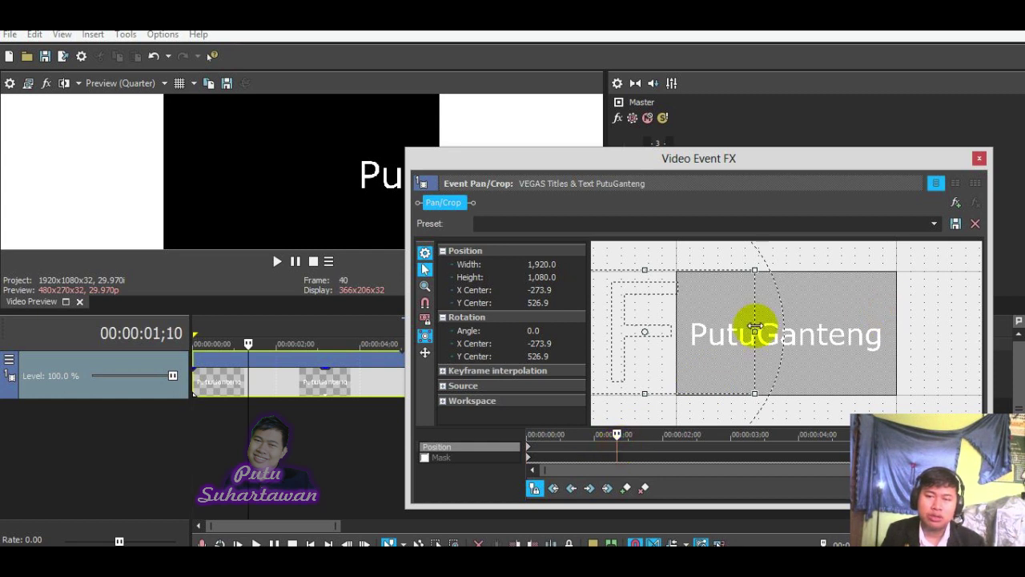
{"action": "left_click_drag", "start_coordinate": [723, 357], "coordinate": [917, 363]}
{"action": "left_click", "coordinate": [688, 439]}
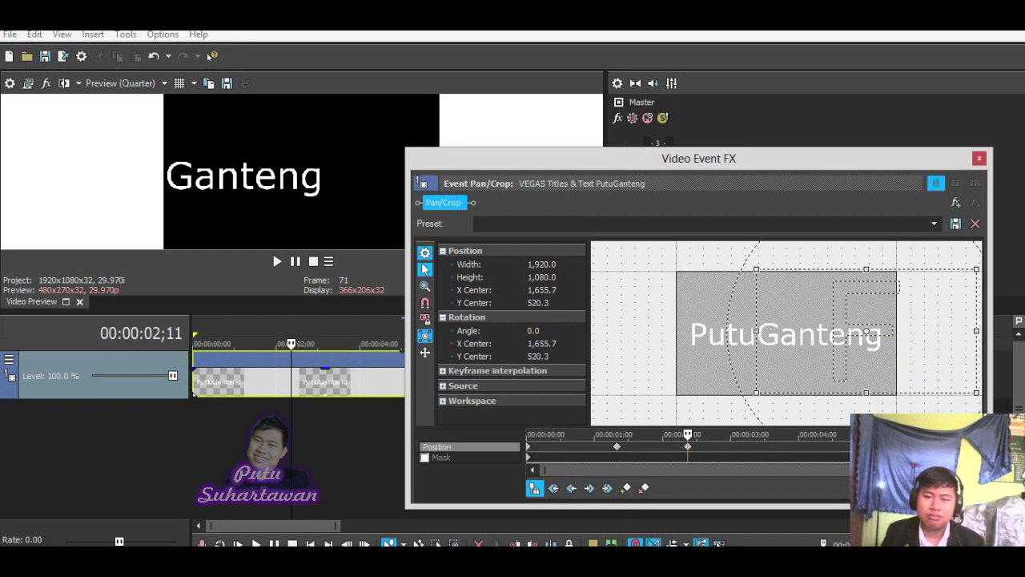
{"action": "left_click", "coordinate": [761, 444]}
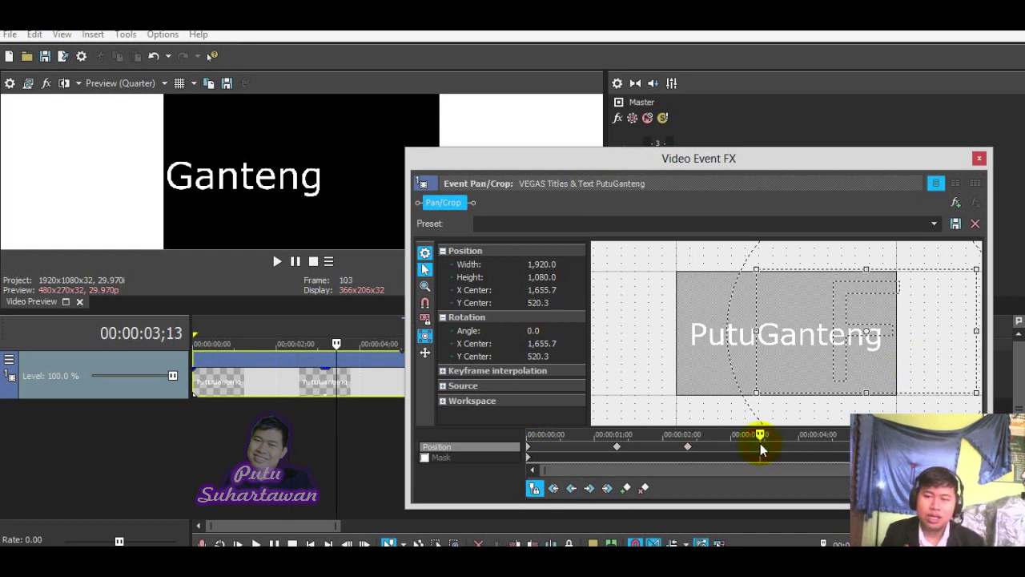
{"action": "left_click_drag", "start_coordinate": [923, 366], "coordinate": [841, 364]}
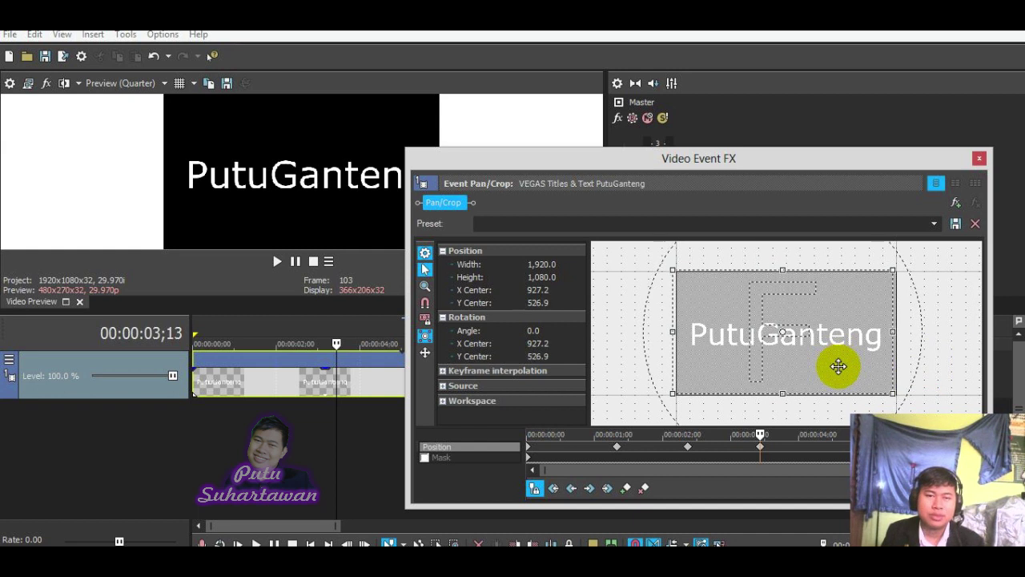
Step: Shrink the crop frame to about 1,618 × 502 at 00:00:04;10 and to about 1,080 × 424 at 00:00:05;13
{"action": "left_click", "coordinate": [826, 449]}
{"action": "left_click_drag", "start_coordinate": [823, 446], "coordinate": [821, 446]}
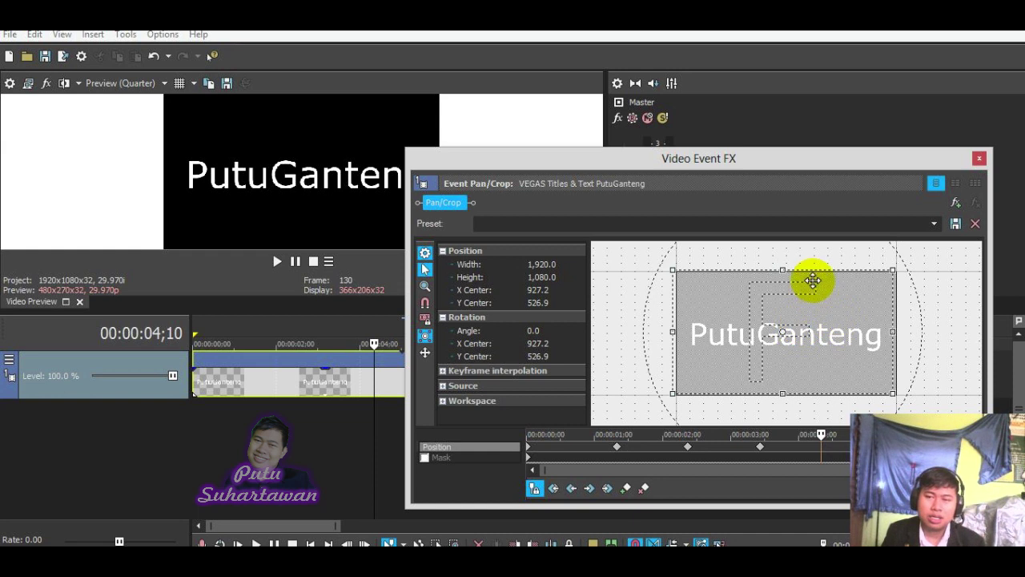
{"action": "left_click_drag", "start_coordinate": [793, 271], "coordinate": [791, 299]}
{"action": "left_click_drag", "start_coordinate": [671, 369], "coordinate": [689, 359]}
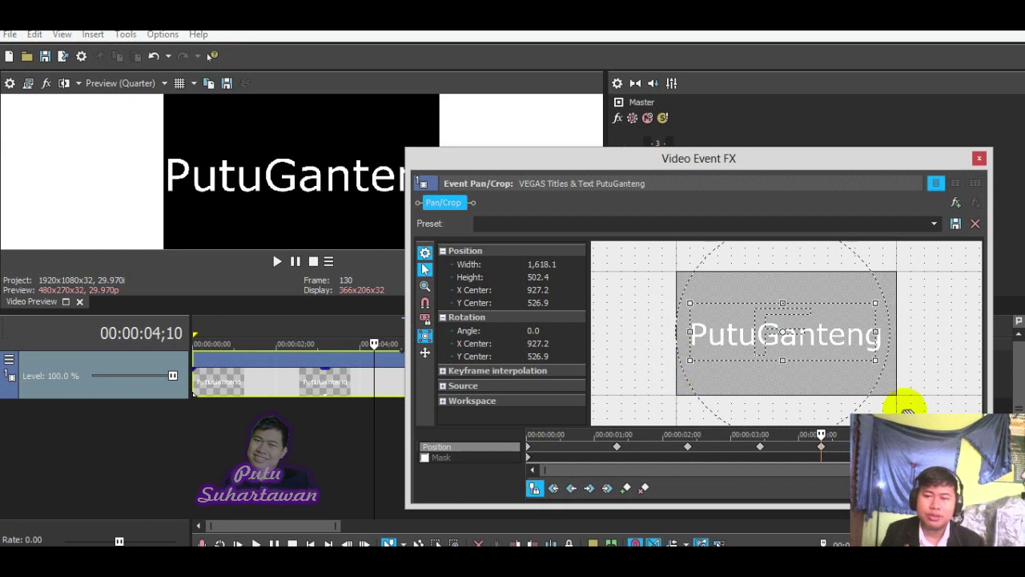
{"action": "left_click", "coordinate": [893, 436]}
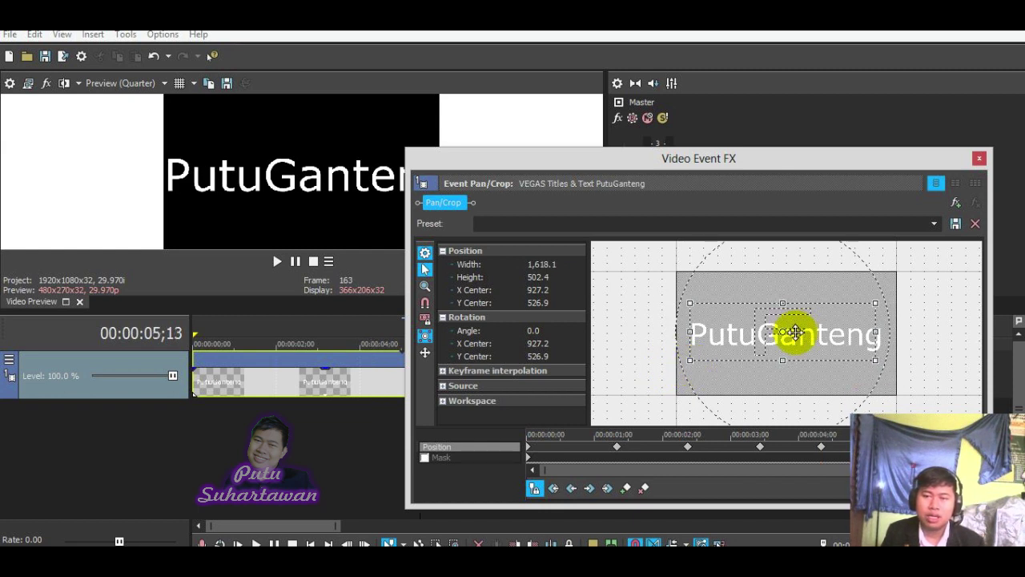
{"action": "left_click_drag", "start_coordinate": [810, 339], "coordinate": [754, 362]}
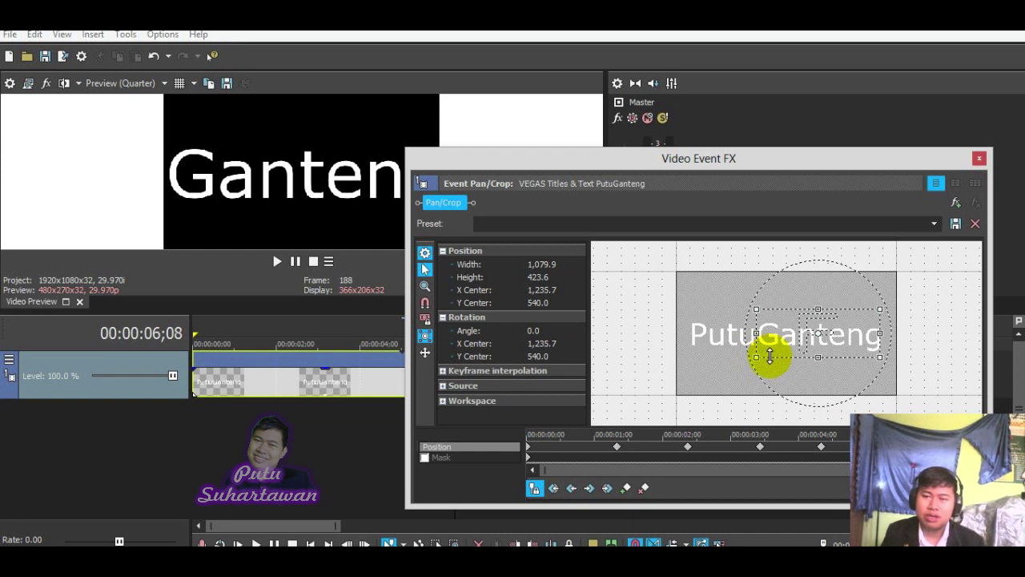
Step: At 00:00:06;08, resize the crop frame to about 2,222 × 332 around the whole title and rotate it about 720 degrees
{"action": "left_click_drag", "start_coordinate": [758, 357], "coordinate": [701, 344]}
{"action": "left_click_drag", "start_coordinate": [843, 338], "coordinate": [816, 346]}
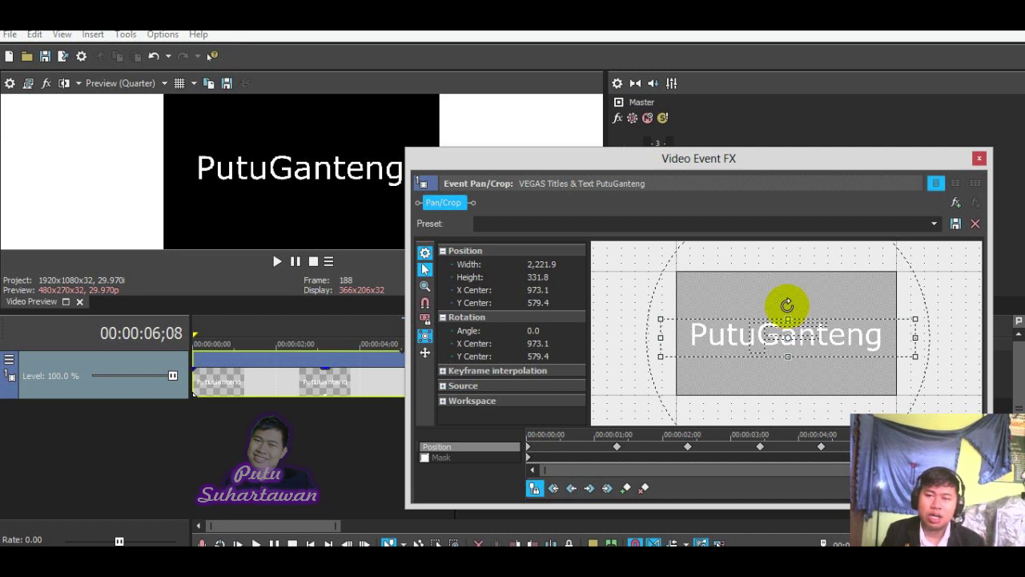
{"action": "mouse_move", "coordinate": [788, 305]}
{"action": "left_mouse_down"}
{"action": "mouse_move", "coordinate": [806, 297]}
{"action": "mouse_move", "coordinate": [698, 337]}
{"action": "mouse_move", "coordinate": [831, 343]}
{"action": "mouse_move", "coordinate": [774, 299]}
{"action": "mouse_move", "coordinate": [788, 299]}
{"action": "left_mouse_up"}
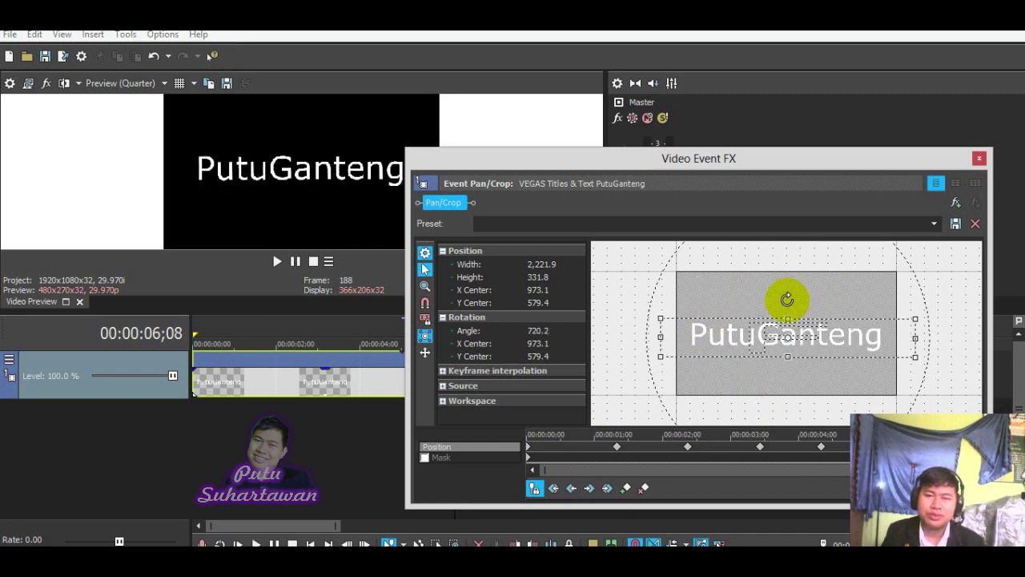
Step: Close the Pan/Crop settings and play the animated title from the start of the timeline
{"action": "left_click", "coordinate": [979, 158]}
{"action": "key", "text": "ctrl+Home"}
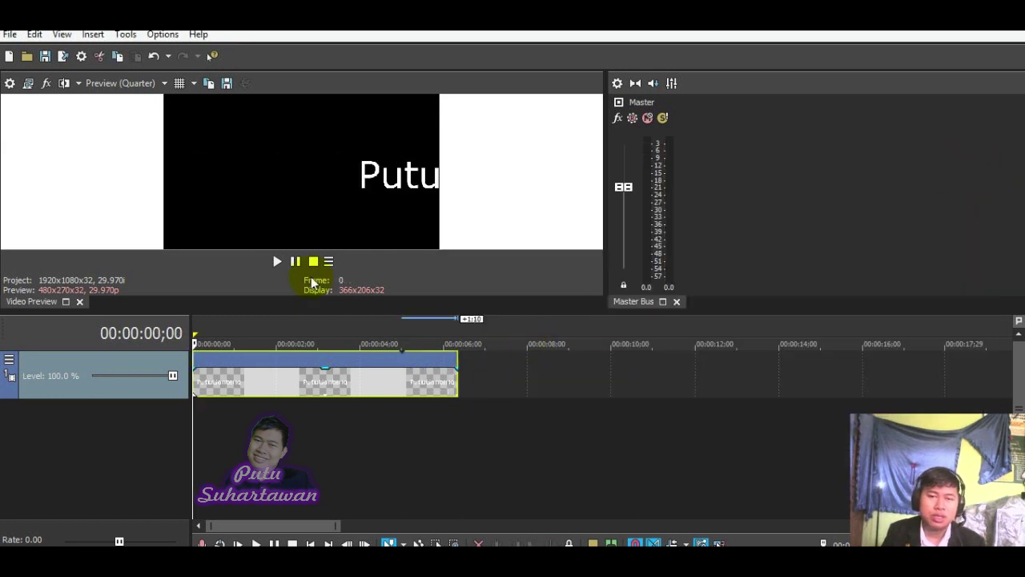
{"action": "left_click", "coordinate": [277, 263]}
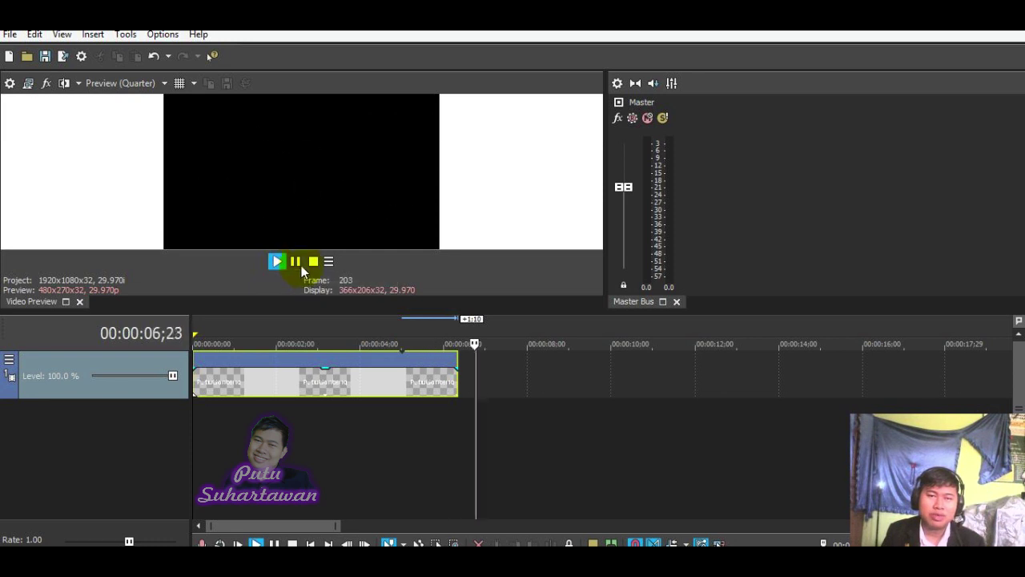
{"action": "left_click", "coordinate": [295, 261]}
Step: Check the frame at 00:00:05;02 and replay the title animation from the beginning
{"action": "left_click", "coordinate": [326, 384]}
{"action": "key", "text": "ctrl+Home"}
{"action": "left_click", "coordinate": [405, 385]}
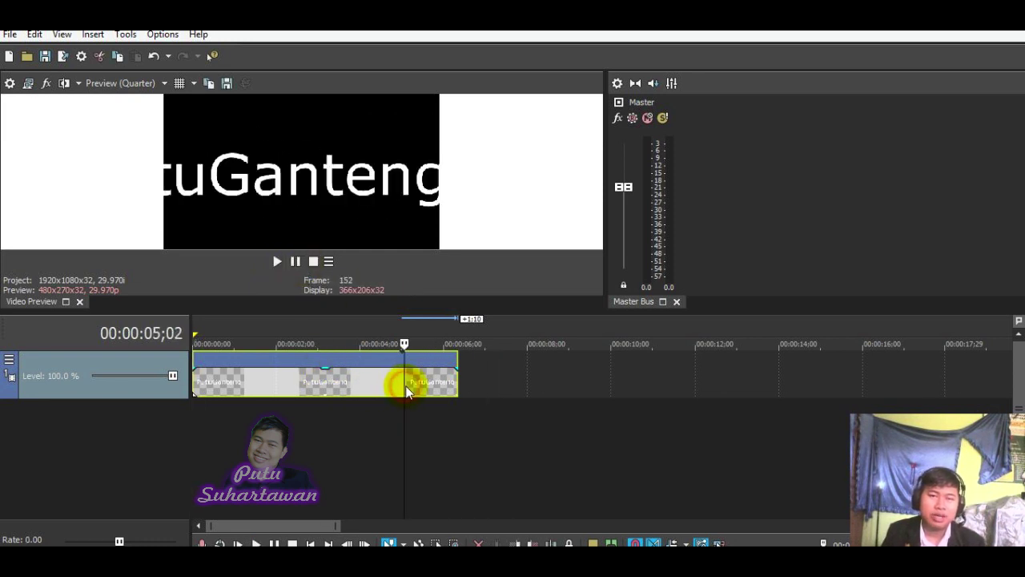
{"action": "left_click", "coordinate": [464, 392]}
{"action": "key", "text": "ctrl+Home"}
{"action": "left_click", "coordinate": [276, 261]}
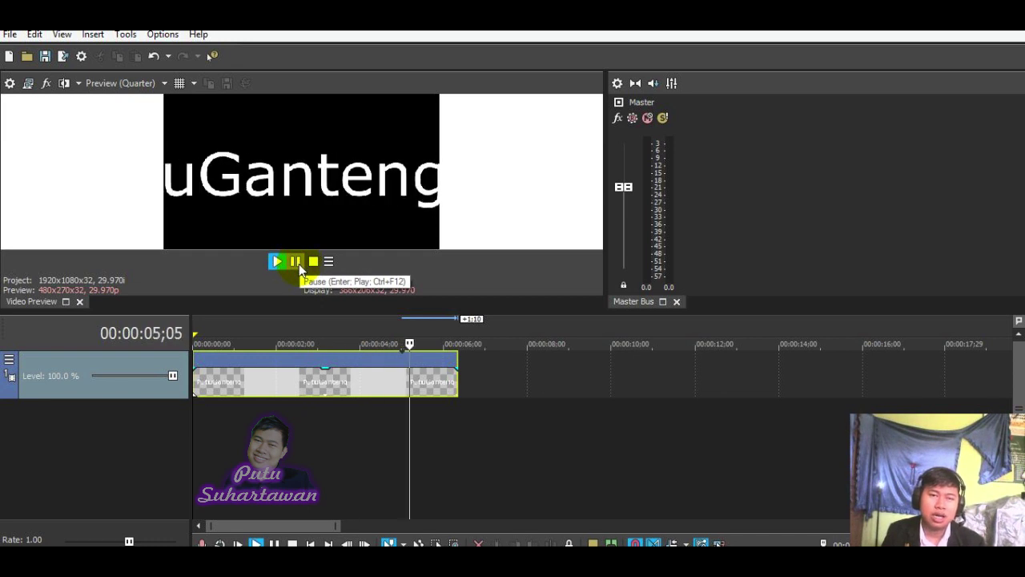
{"action": "left_click", "coordinate": [295, 262]}
{"action": "left_click", "coordinate": [298, 382]}
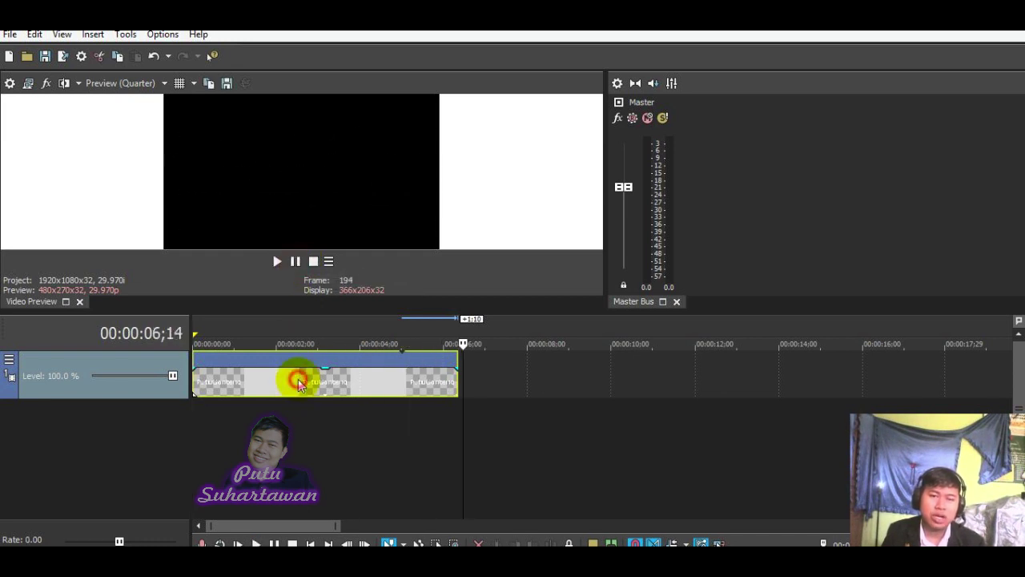
{"action": "key", "text": "Home"}
{"action": "left_click", "coordinate": [298, 382]}
{"action": "key", "text": "Home"}
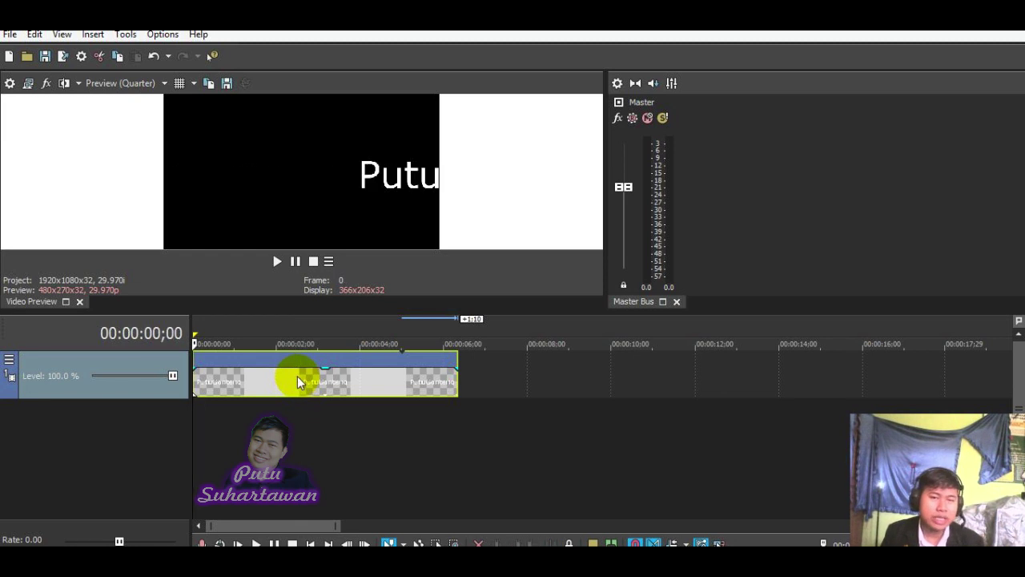
{"action": "right_click", "coordinate": [297, 381]}
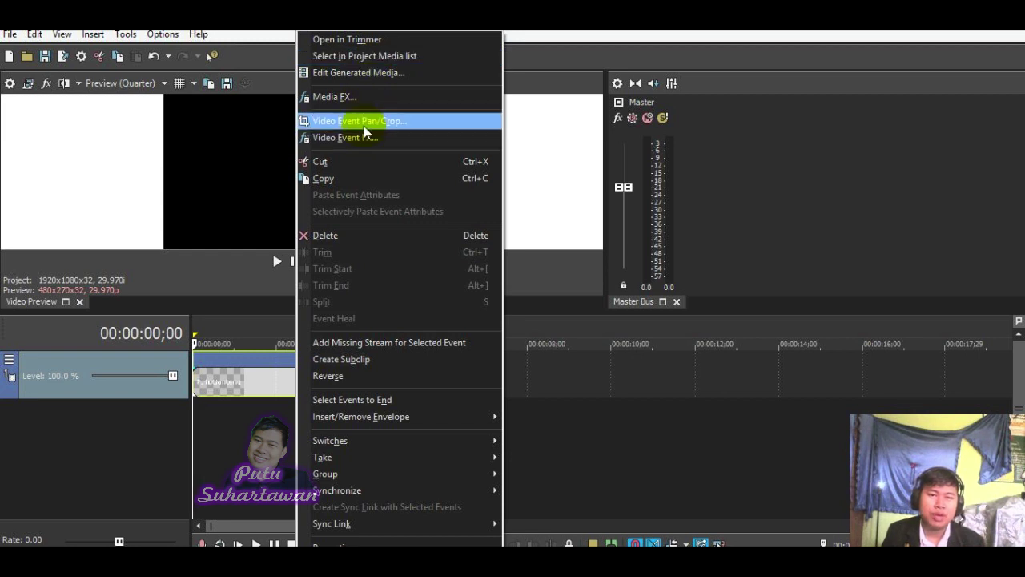
{"action": "left_click", "coordinate": [713, 410]}
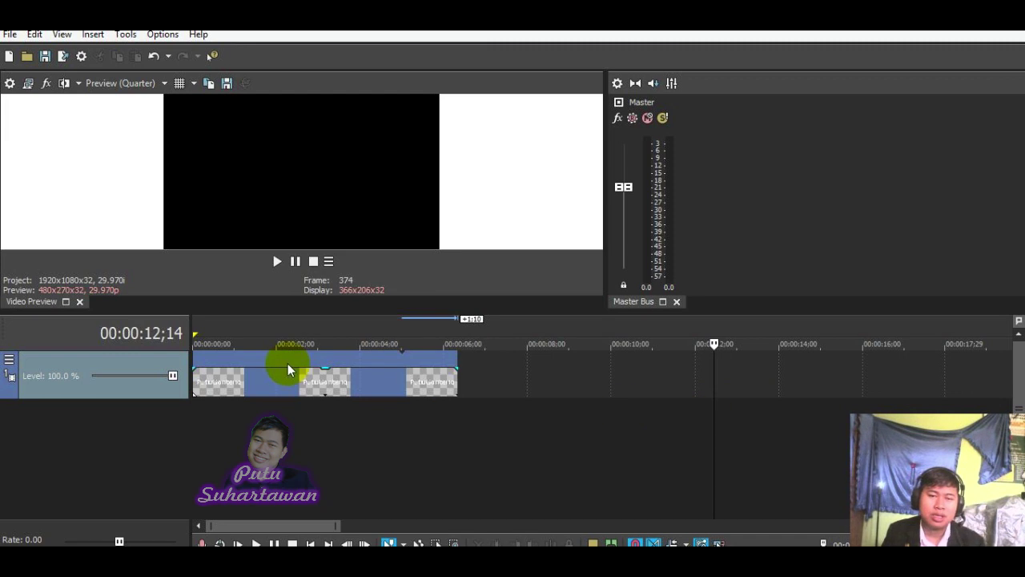
Step: Return the playhead to the start of the title event and open its Pan/Crop settings
{"action": "left_click", "coordinate": [312, 385]}
{"action": "double_click", "coordinate": [312, 383]}
{"action": "left_click", "coordinate": [312, 382]}
{"action": "double_click", "coordinate": [312, 383]}
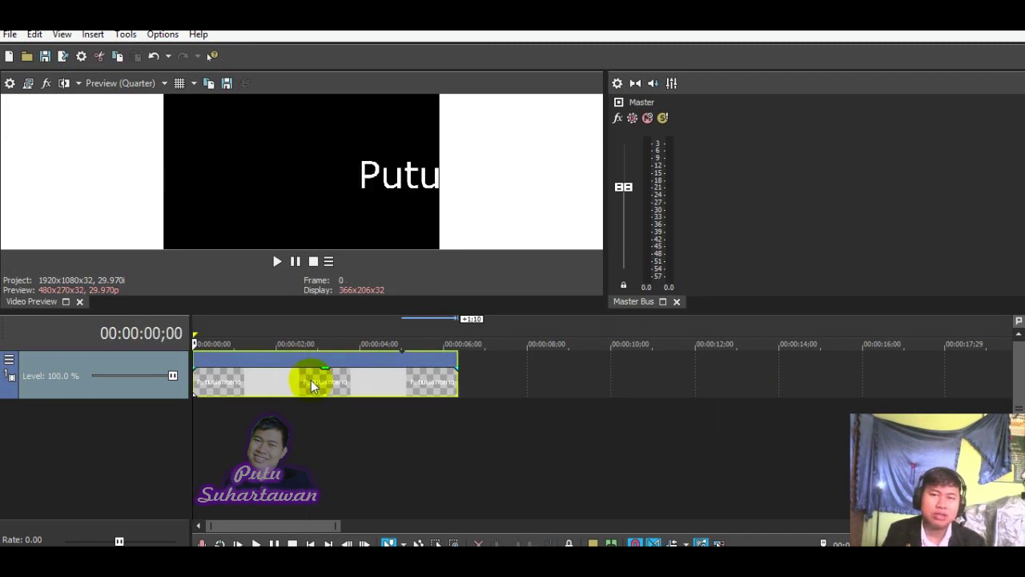
{"action": "right_click", "coordinate": [311, 379]}
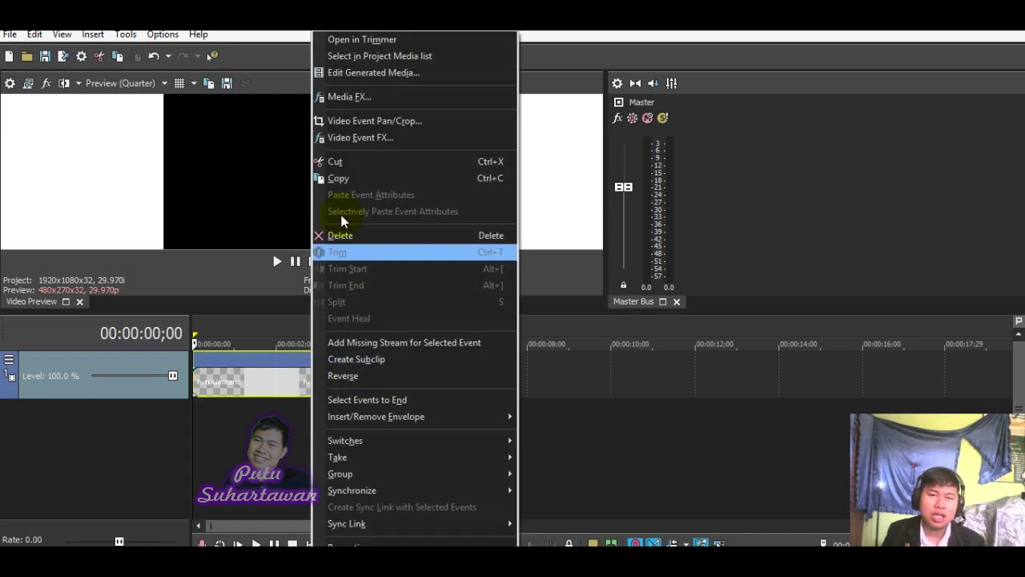
{"action": "left_click", "coordinate": [360, 123]}
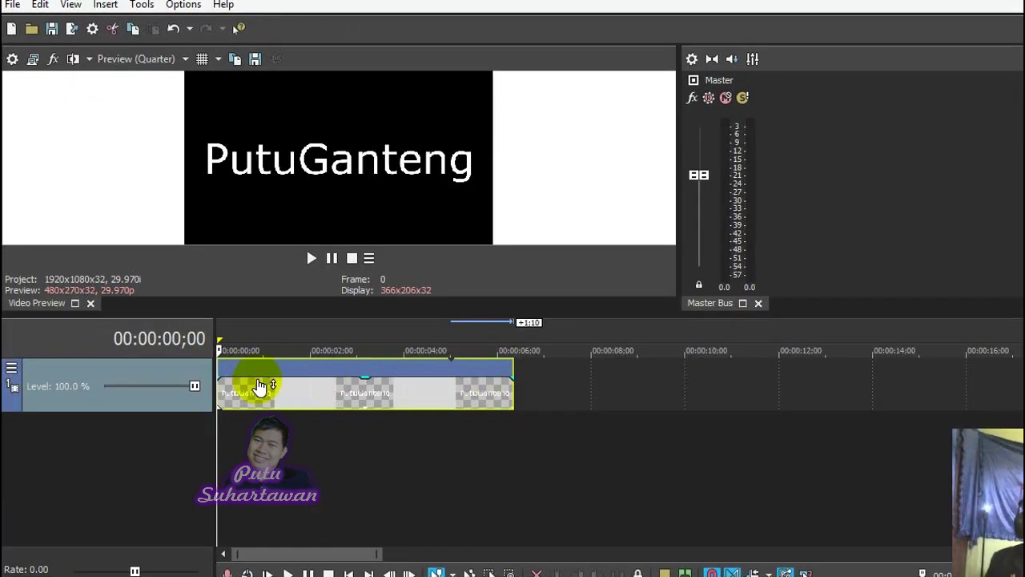
{"action": "left_click", "coordinate": [260, 390]}
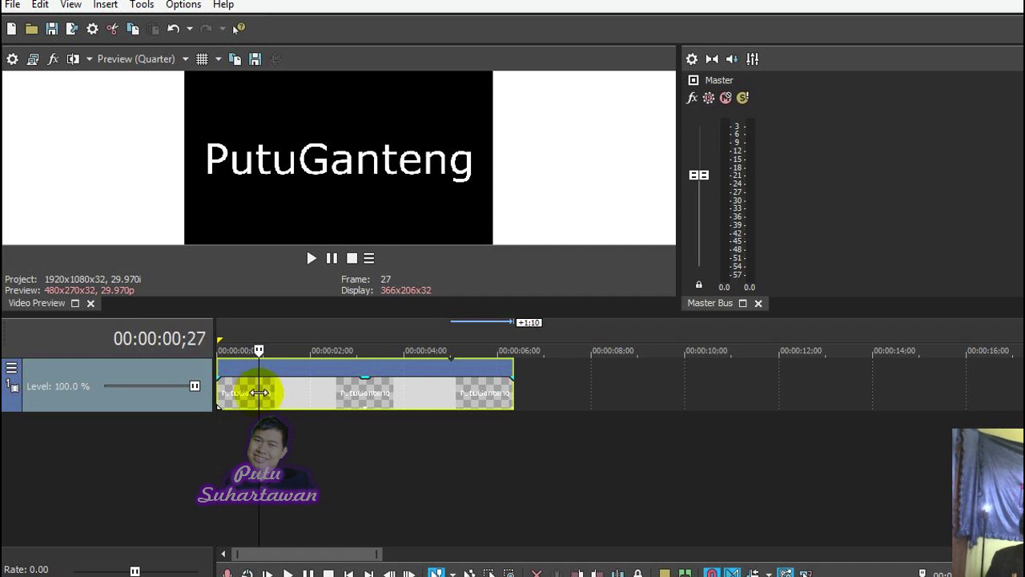
{"action": "key", "text": "Home"}
{"action": "right_click", "coordinate": [261, 392]}
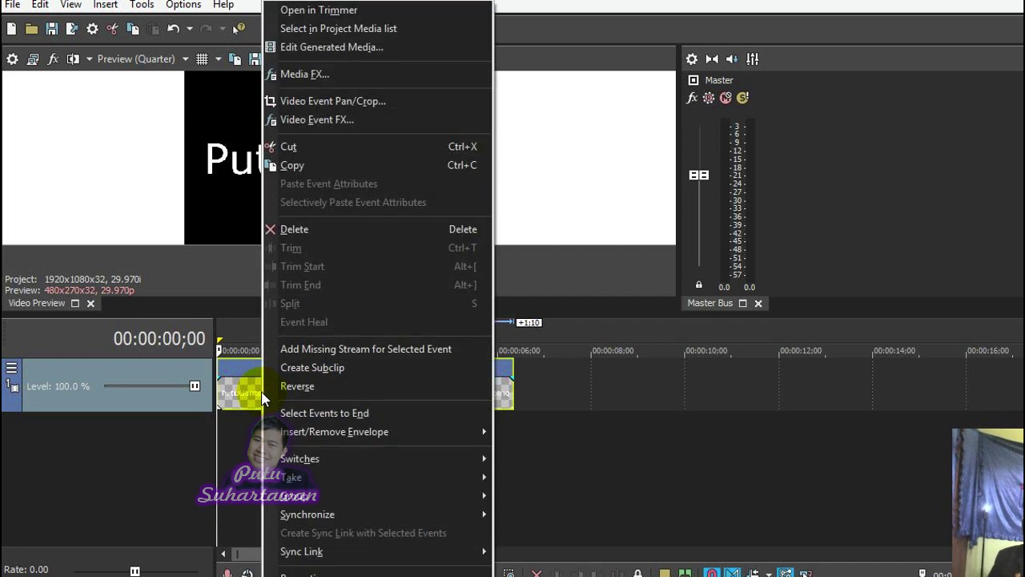
{"action": "left_click", "coordinate": [371, 105]}
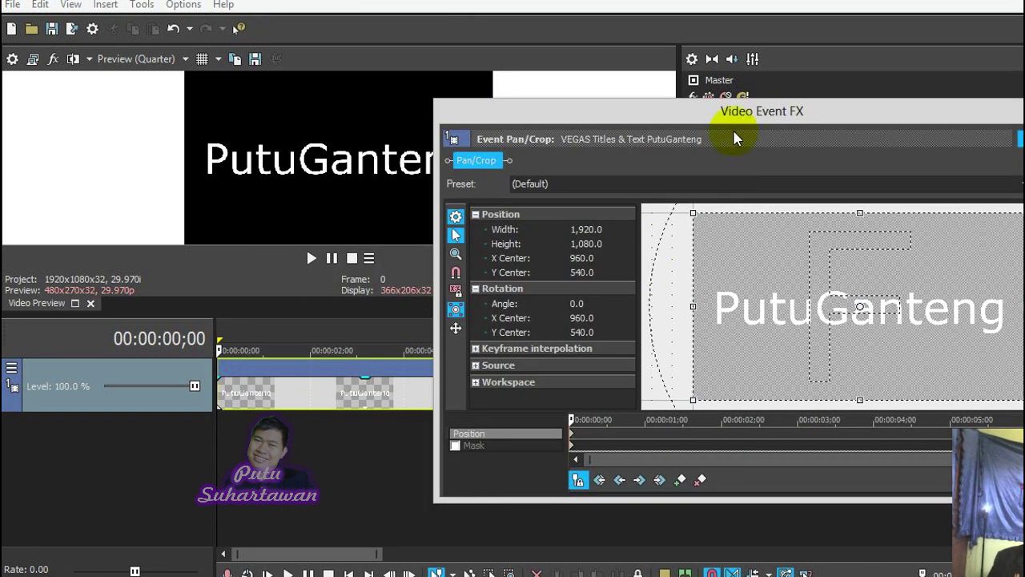
{"action": "left_click_drag", "start_coordinate": [746, 117], "coordinate": [839, 116]}
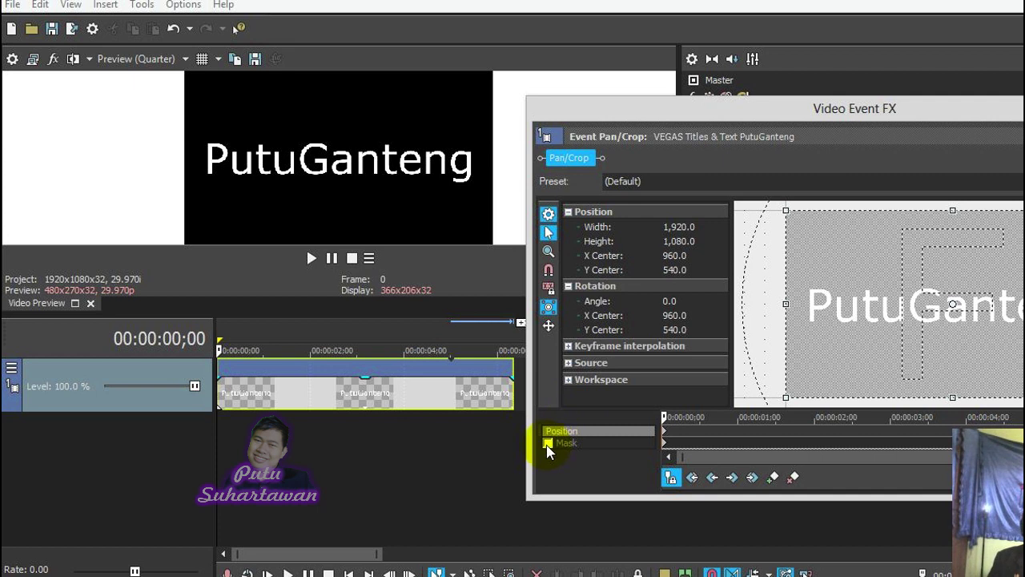
{"action": "left_click_drag", "start_coordinate": [1021, 115], "coordinate": [743, 201]}
{"action": "left_click", "coordinate": [820, 197]}
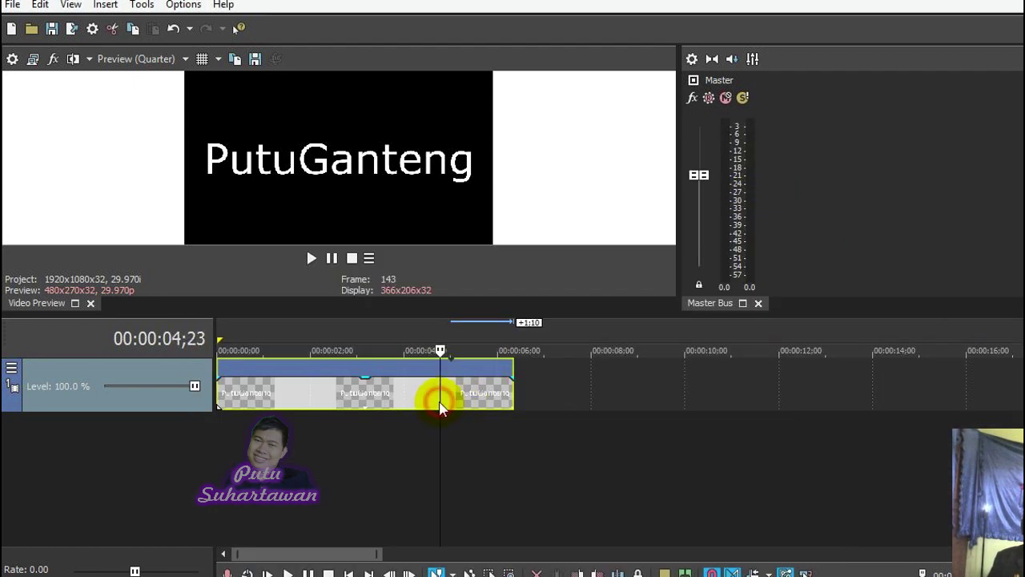
Step: Open the title's generated media for editing and set the font of the whole text to Kristen ITC
{"action": "right_click", "coordinate": [420, 397]}
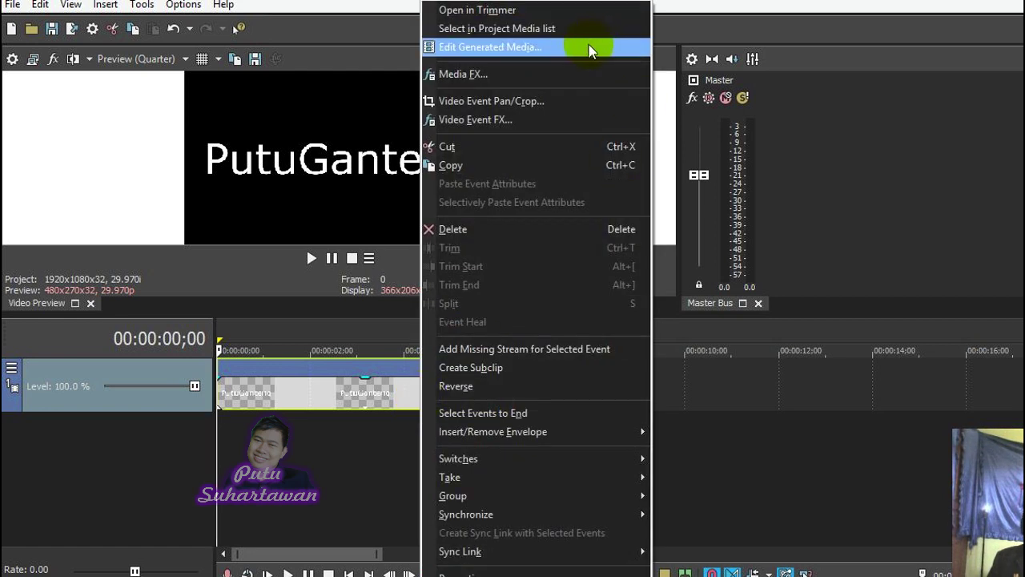
{"action": "left_click", "coordinate": [591, 46]}
{"action": "left_click_drag", "start_coordinate": [940, 214], "coordinate": [593, 207]}
{"action": "left_click", "coordinate": [704, 155]}
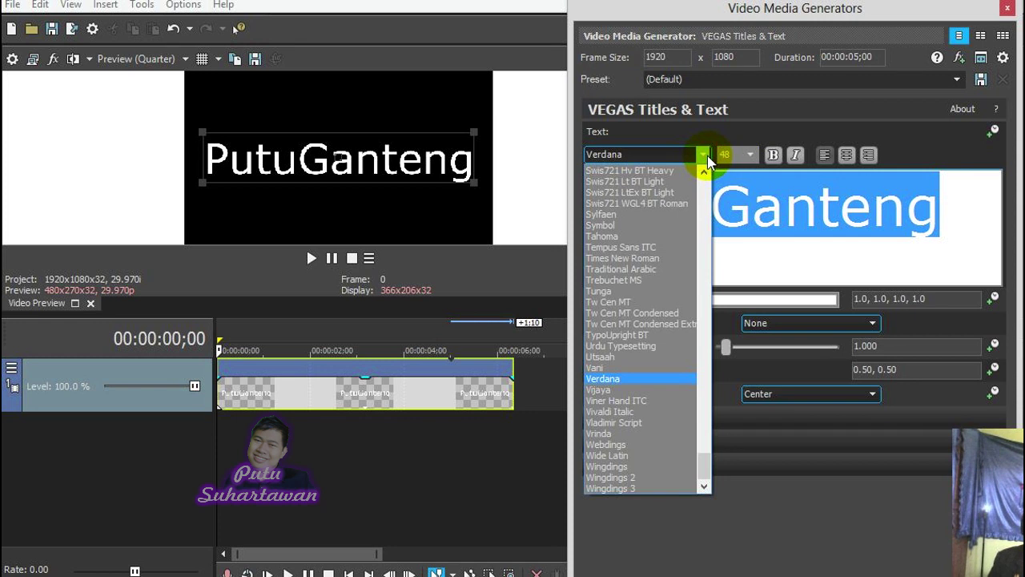
{"action": "left_click_drag", "start_coordinate": [705, 468], "coordinate": [716, 355]}
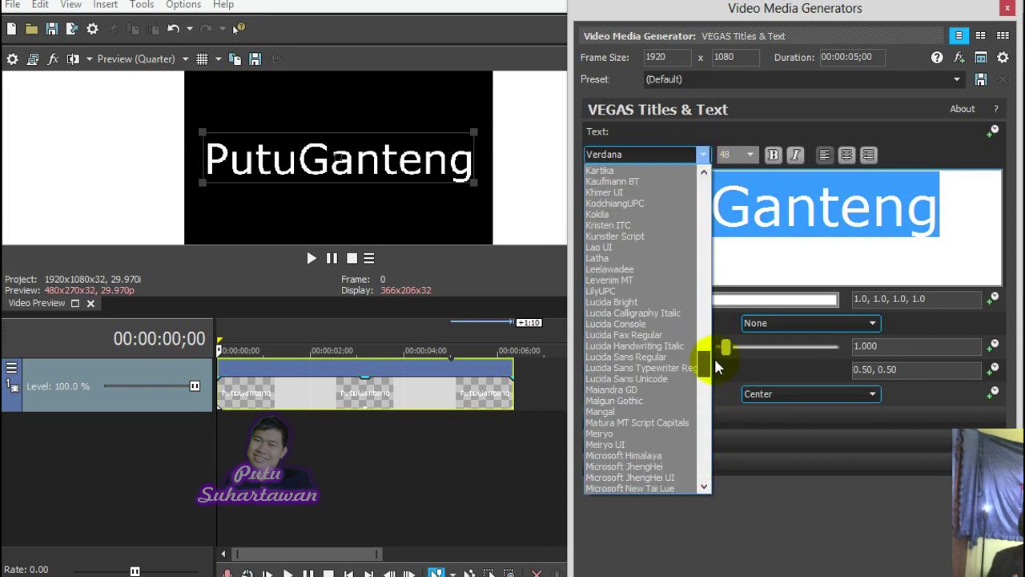
{"action": "left_click", "coordinate": [633, 329]}
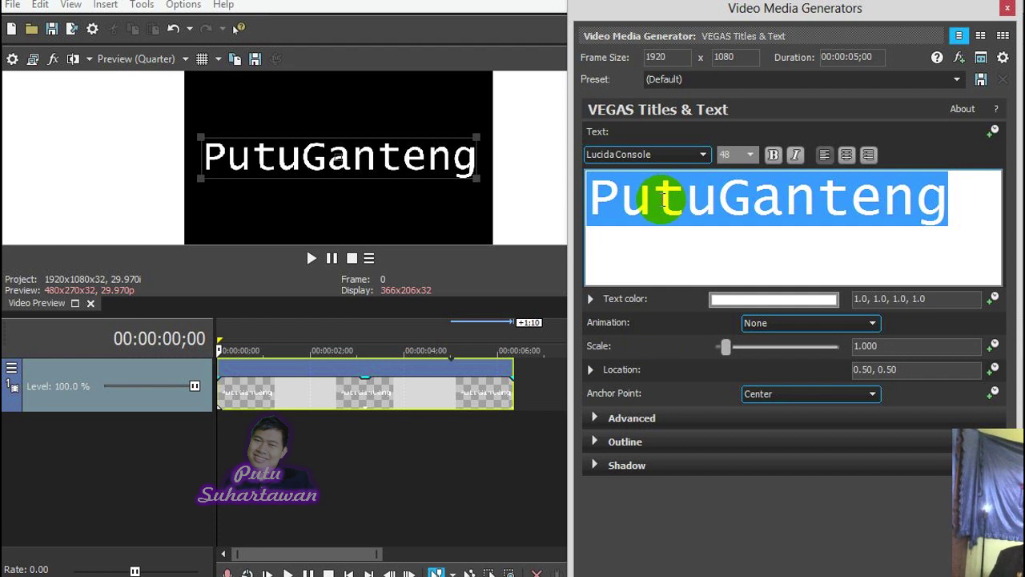
{"action": "scroll", "coordinate": [662, 200], "scroll_direction": "up", "scroll_amount": 3}
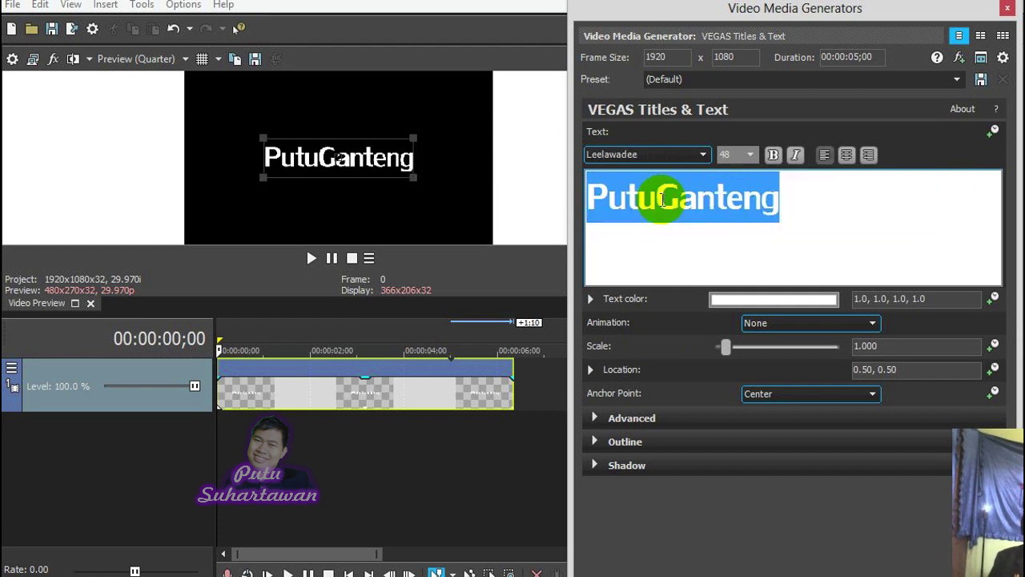
{"action": "scroll", "coordinate": [661, 201], "scroll_direction": "up", "scroll_amount": 3}
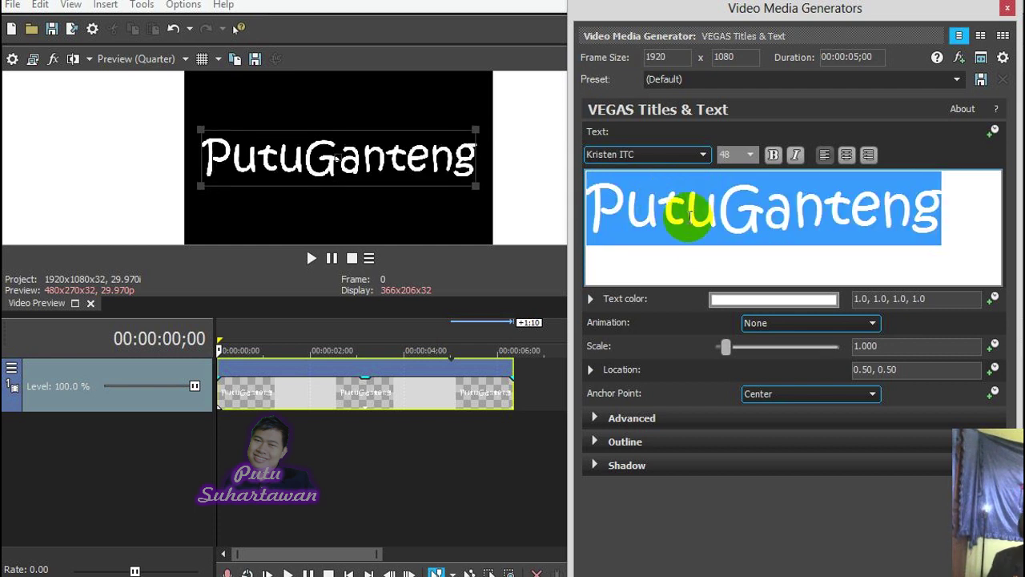
Step: Style the title with scale 1.043, purple text, tracking -0.578, line spacing 4.832 and a white outline 9.320 wide, and close the generator
{"action": "mouse_move", "coordinate": [726, 347]}
{"action": "left_mouse_down"}
{"action": "mouse_move", "coordinate": [739, 348]}
{"action": "mouse_move", "coordinate": [728, 348]}
{"action": "left_mouse_up"}
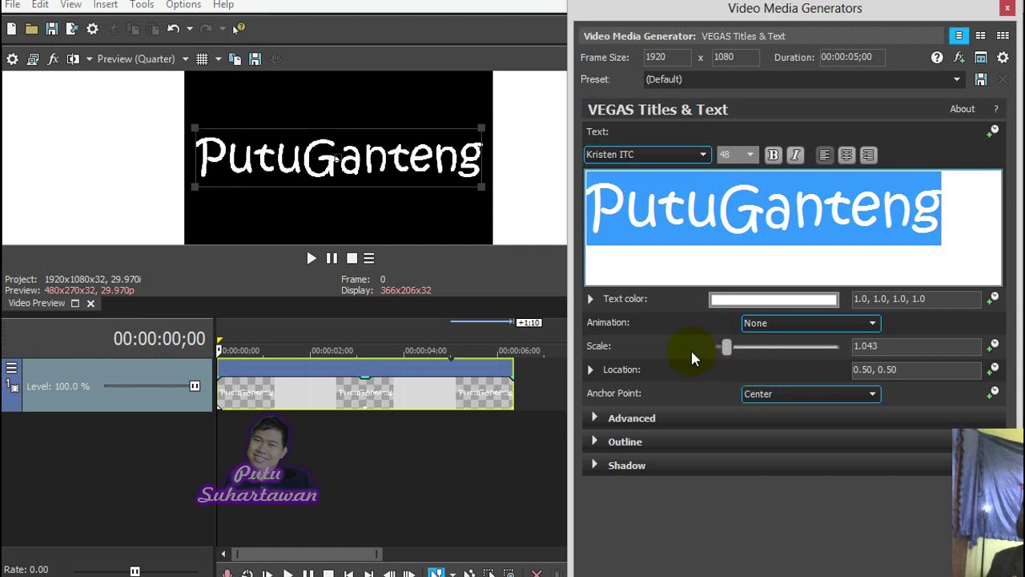
{"action": "left_click", "coordinate": [591, 370]}
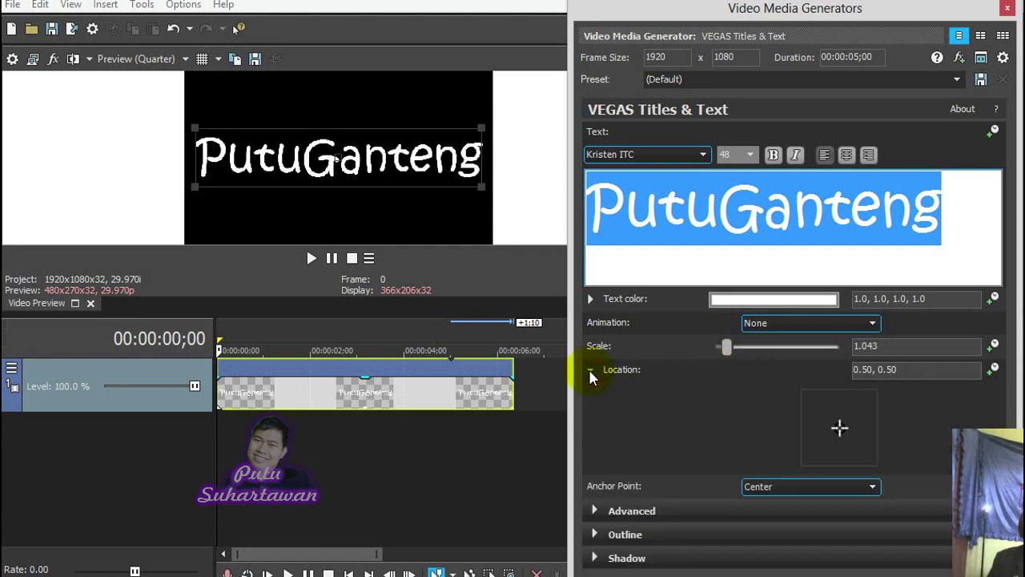
{"action": "left_click", "coordinate": [590, 370]}
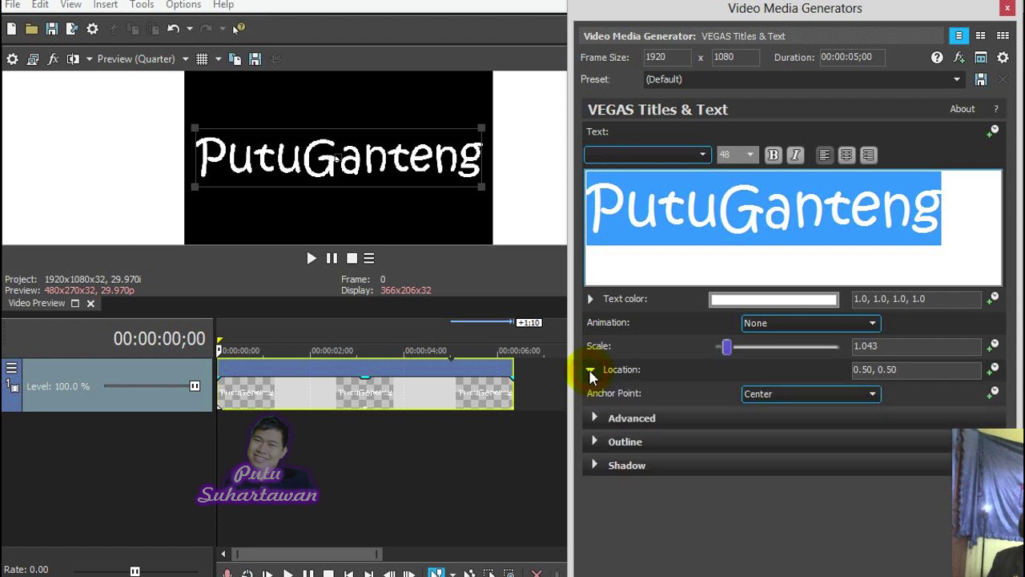
{"action": "left_click", "coordinate": [593, 418]}
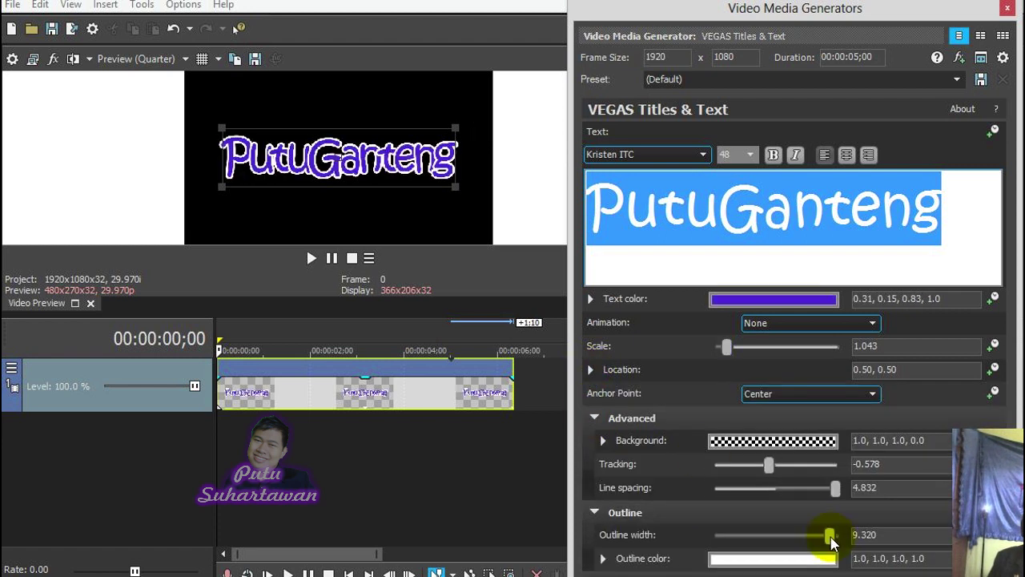
{"action": "left_click", "coordinate": [1010, 8]}
Step: Play the restyled title from the start of the timeline and pause it
{"action": "left_click", "coordinate": [429, 390]}
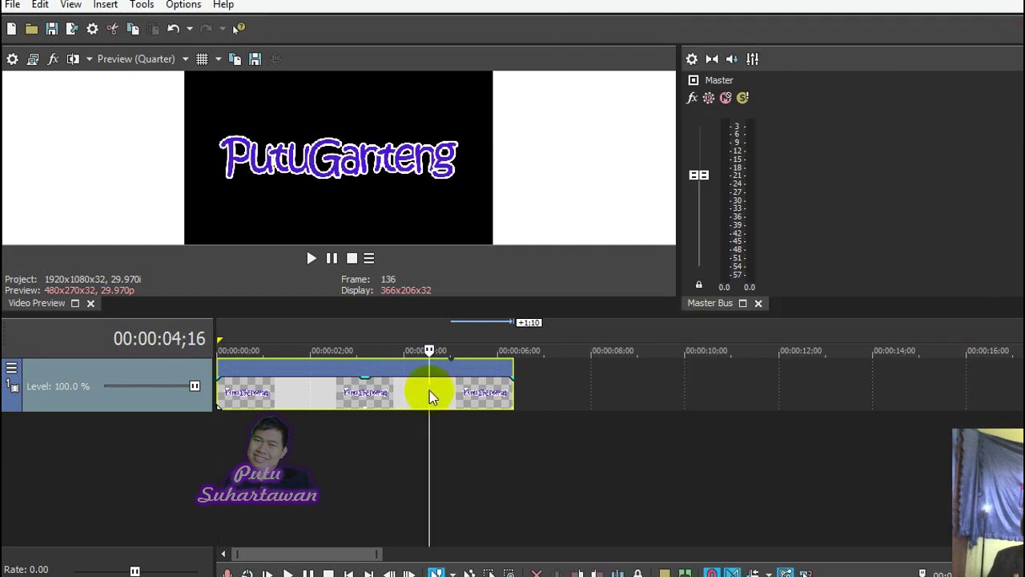
{"action": "key", "text": "ctrl+Home"}
{"action": "left_click", "coordinate": [312, 258]}
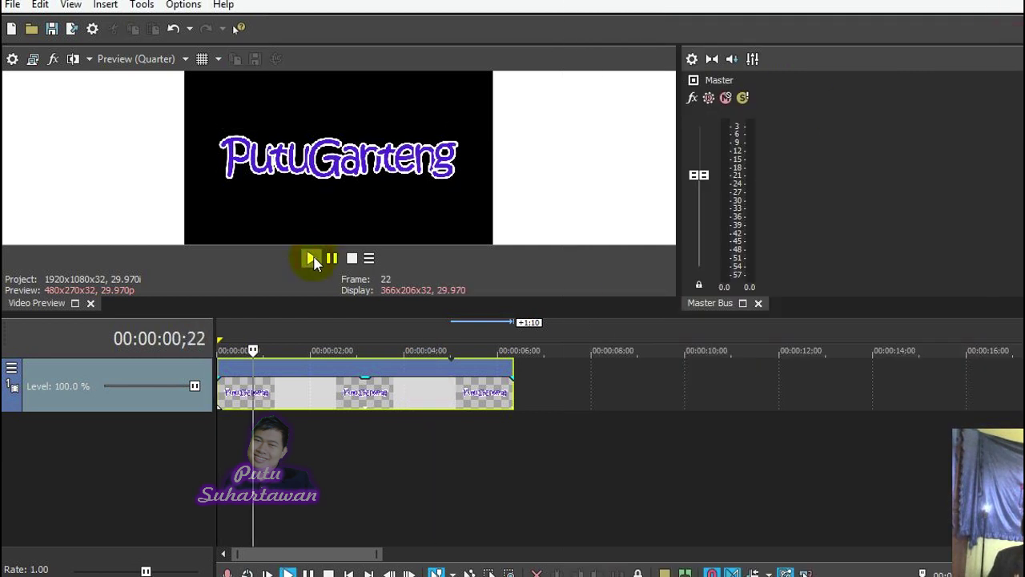
{"action": "left_click", "coordinate": [331, 258]}
Step: Open the title event's Pan/Crop settings, enable the Mask and go to its first keyframe
{"action": "right_click", "coordinate": [346, 399]}
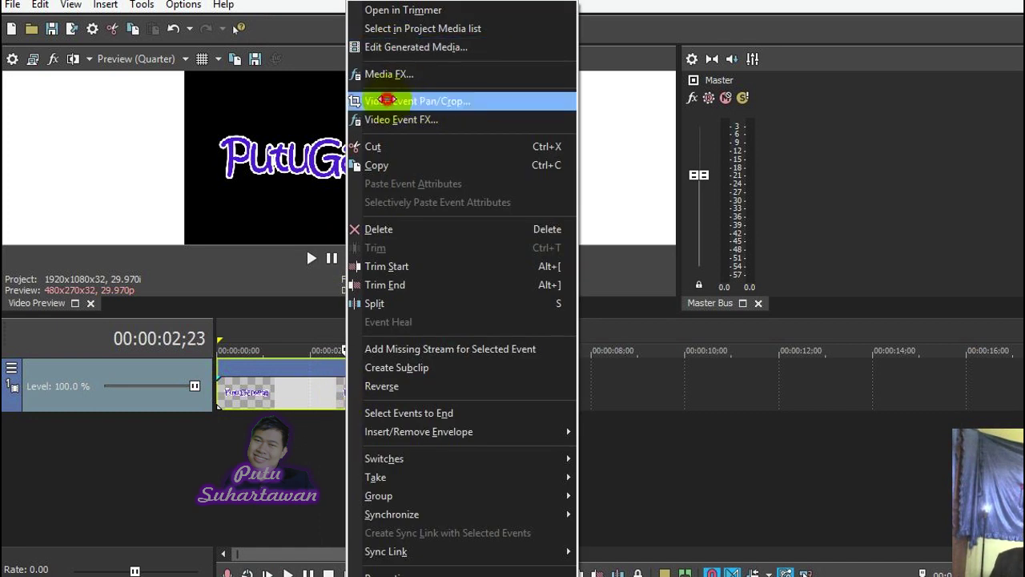
{"action": "left_click", "coordinate": [387, 100]}
{"action": "left_click_drag", "start_coordinate": [509, 204], "coordinate": [816, 116]}
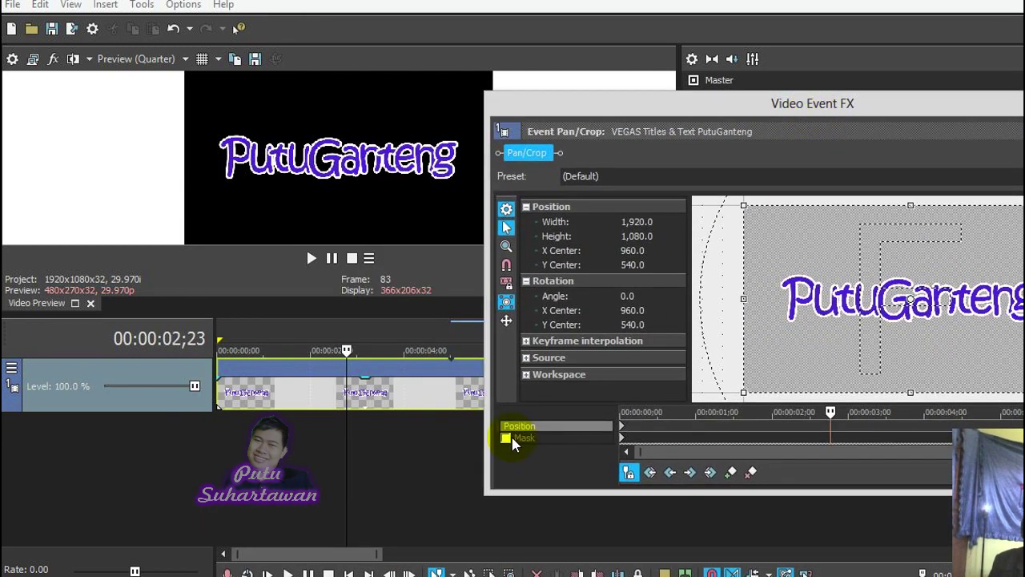
{"action": "left_click", "coordinate": [506, 438]}
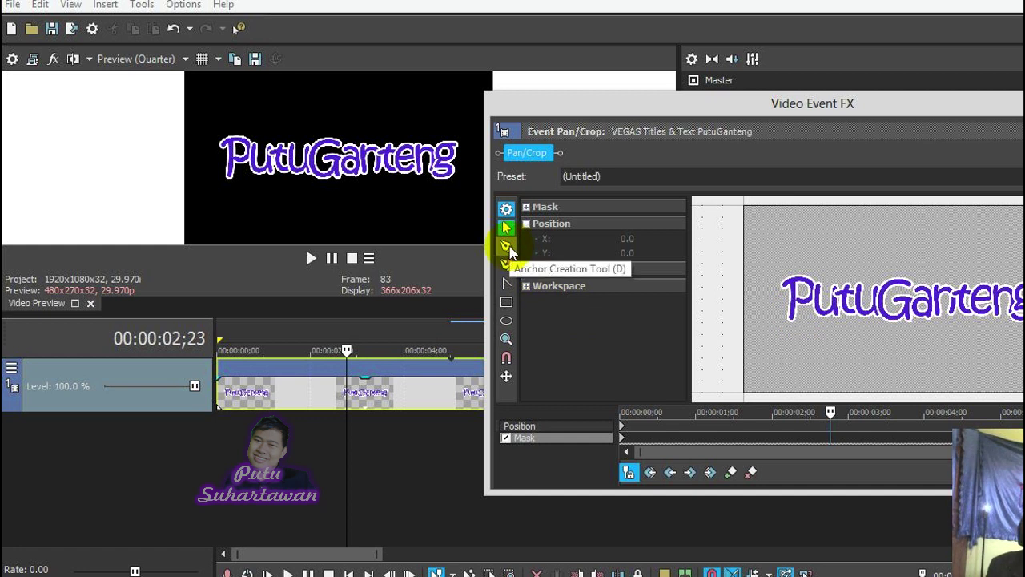
{"action": "left_click", "coordinate": [649, 473]}
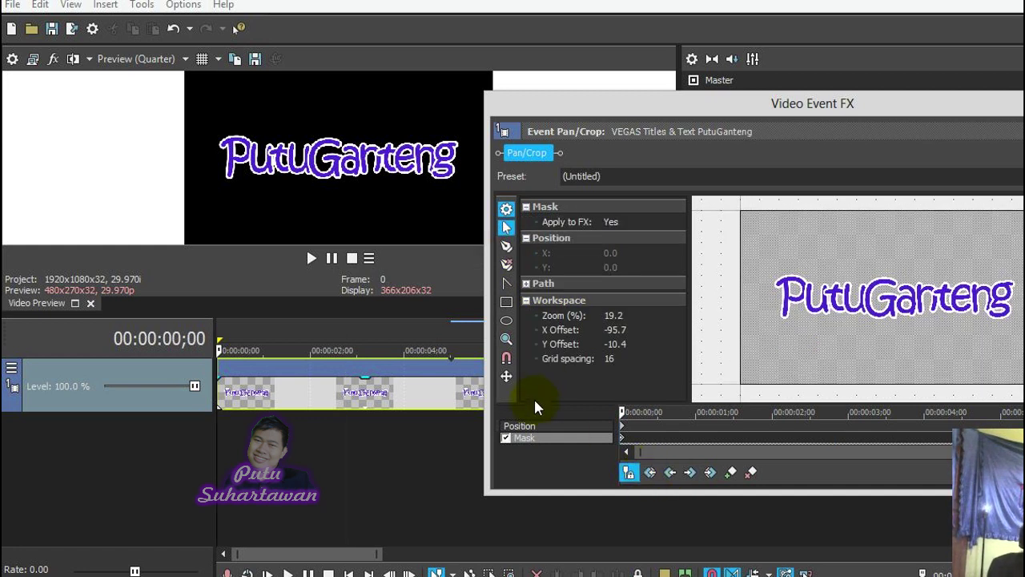
Step: Draw a small oval mask over the lower end of the letter P's stem at 00:00:00;00
{"action": "left_click", "coordinate": [507, 321]}
{"action": "left_click_drag", "start_coordinate": [769, 307], "coordinate": [798, 327]}
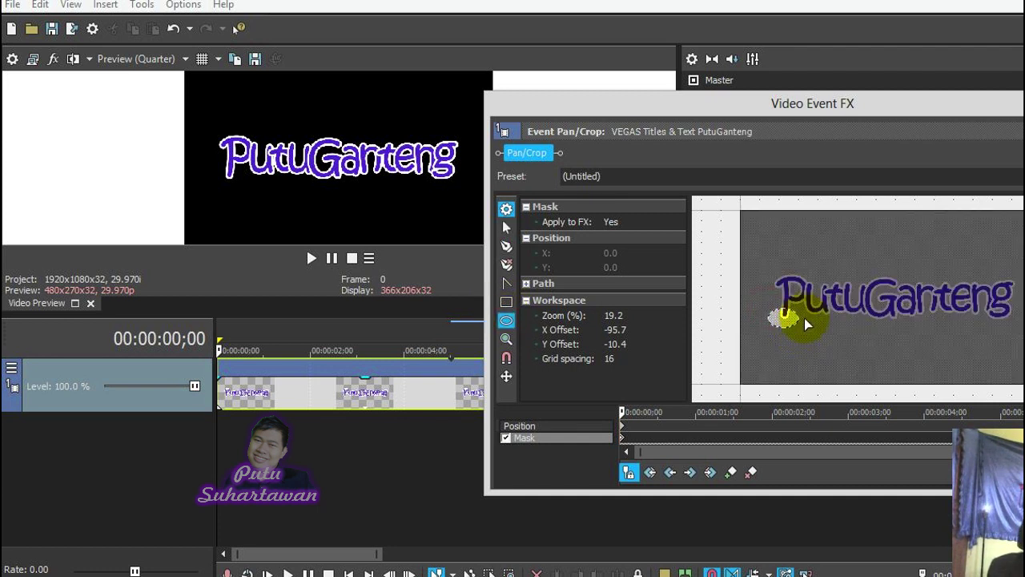
{"action": "left_click", "coordinate": [508, 246]}
{"action": "scroll", "coordinate": [700, 325], "scroll_direction": "up", "scroll_amount": 2}
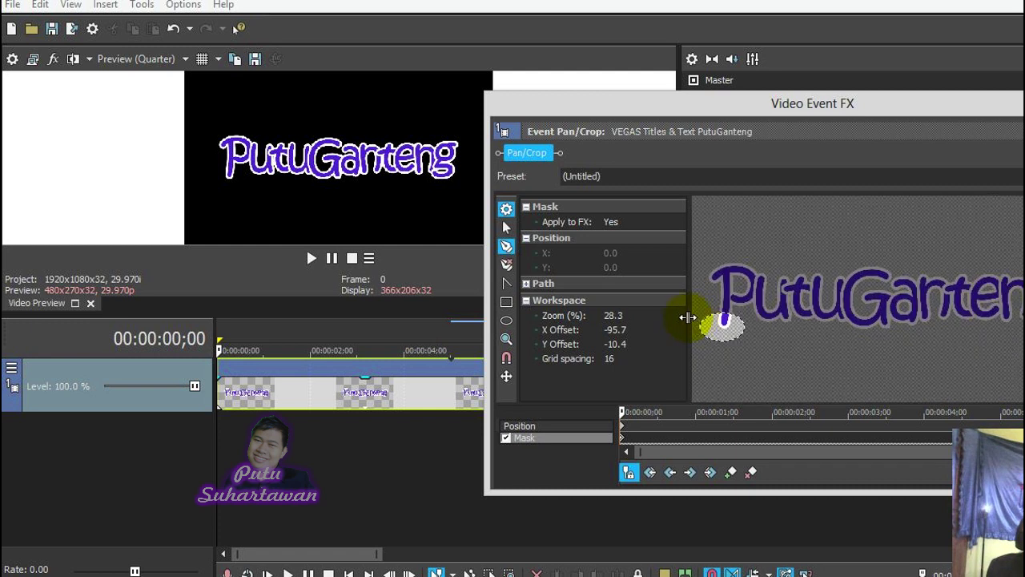
{"action": "scroll", "coordinate": [710, 320], "scroll_direction": "up", "scroll_amount": 2}
{"action": "left_click", "coordinate": [764, 282]}
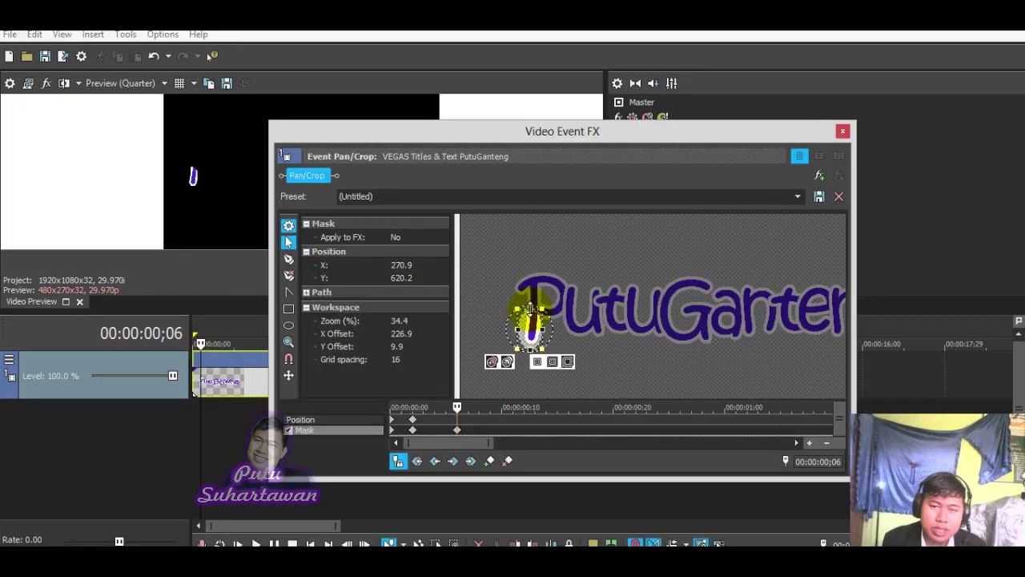
Step: Extend the mask up the P's stem at 00:00:00;06 and reshape it around the whole P at 00:00:00;08
{"action": "mouse_move", "coordinate": [531, 308]}
{"action": "left_mouse_down"}
{"action": "mouse_move", "coordinate": [535, 272]}
{"action": "mouse_move", "coordinate": [522, 304]}
{"action": "left_mouse_up"}
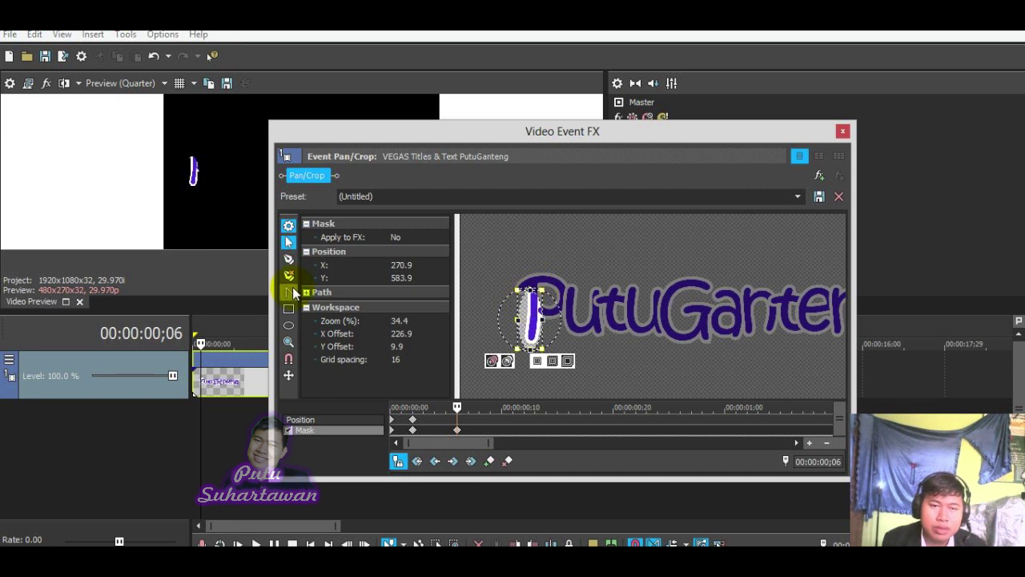
{"action": "left_click", "coordinate": [289, 259]}
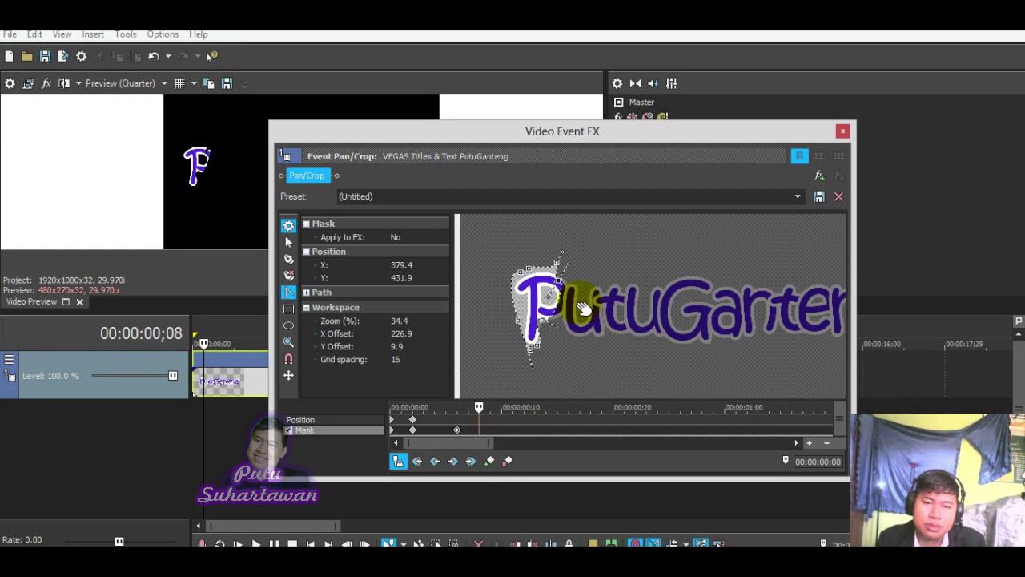
{"action": "left_click_drag", "start_coordinate": [570, 287], "coordinate": [559, 324]}
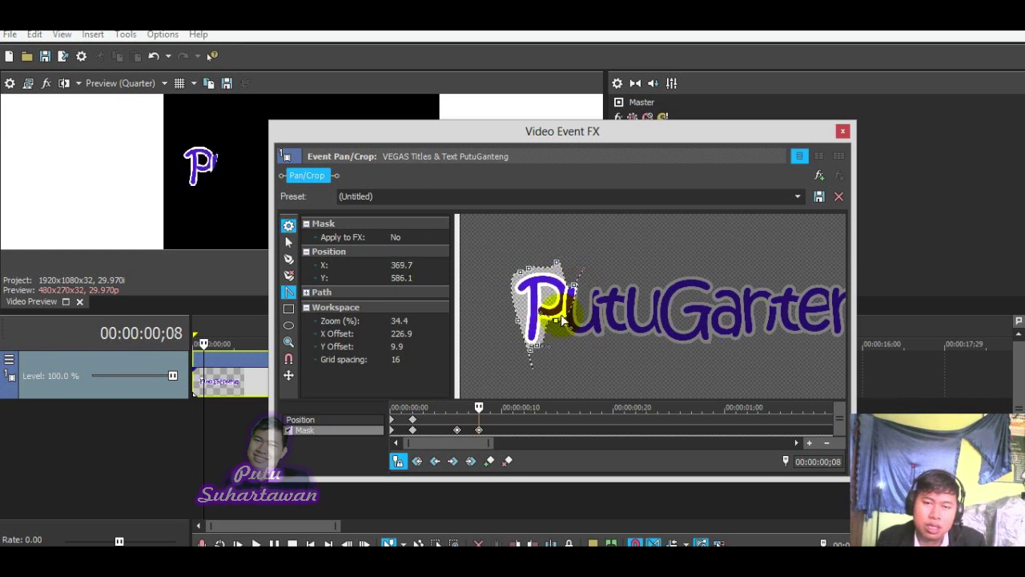
{"action": "left_click", "coordinate": [572, 287]}
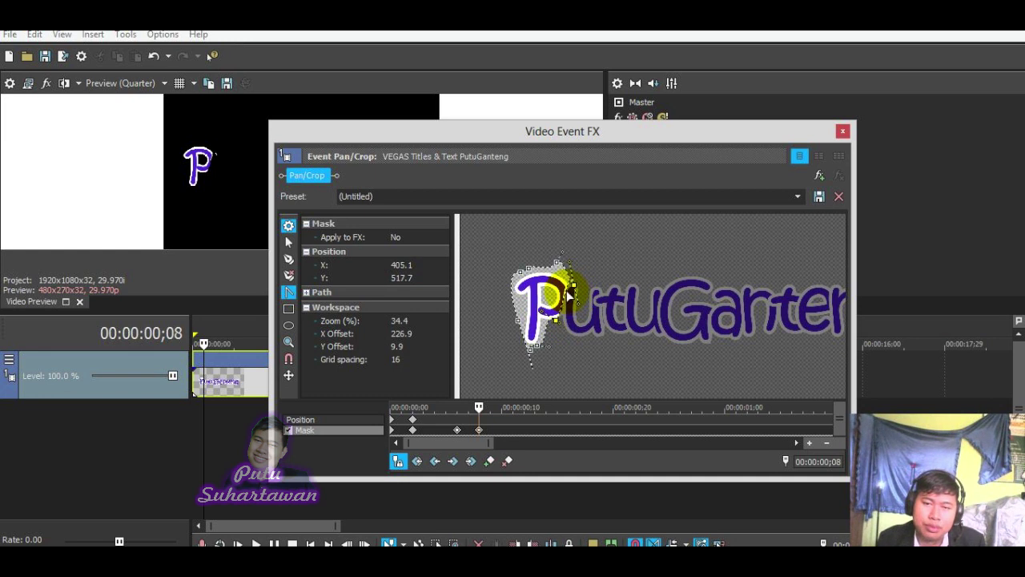
Step: At 00:00:00;11, extend the mask path over the first stroke of the letter u beside the P
{"action": "left_click", "coordinate": [513, 422]}
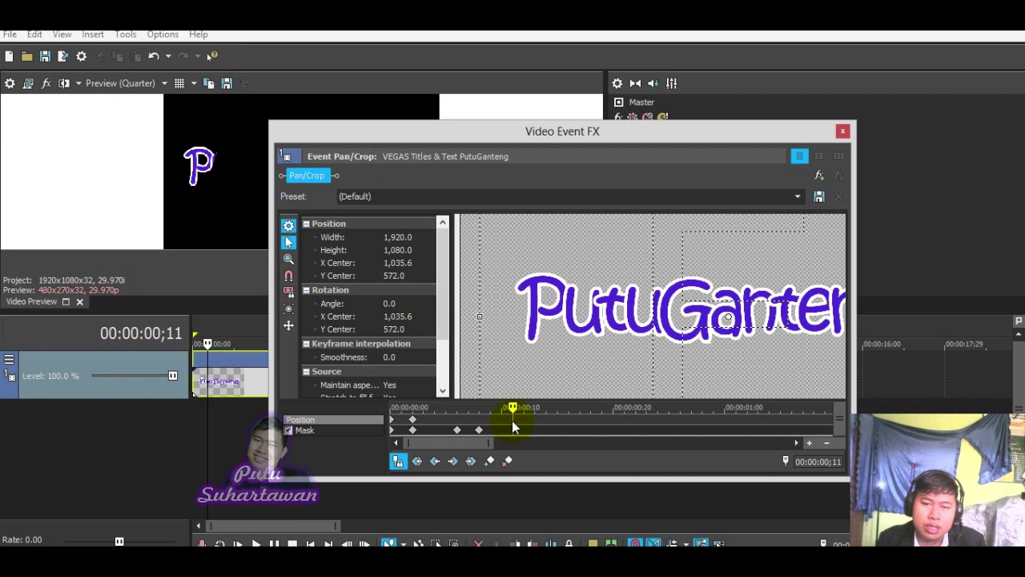
{"action": "left_click", "coordinate": [342, 433]}
{"action": "left_click_drag", "start_coordinate": [575, 290], "coordinate": [581, 333]}
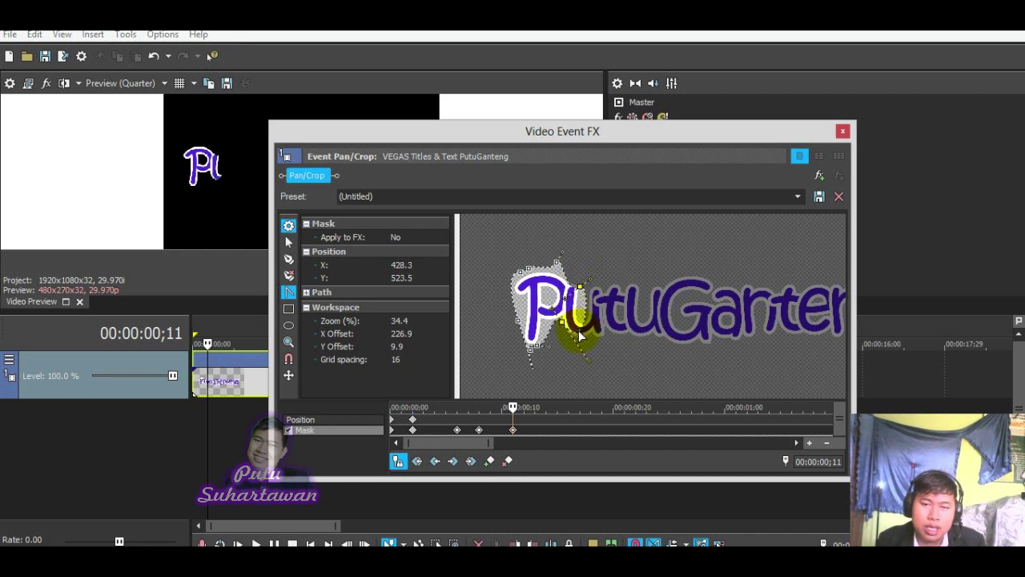
Step: At 00:00:00;14, stretch the mask curve farther down around the lower bend of the first u
{"action": "left_click", "coordinate": [552, 420]}
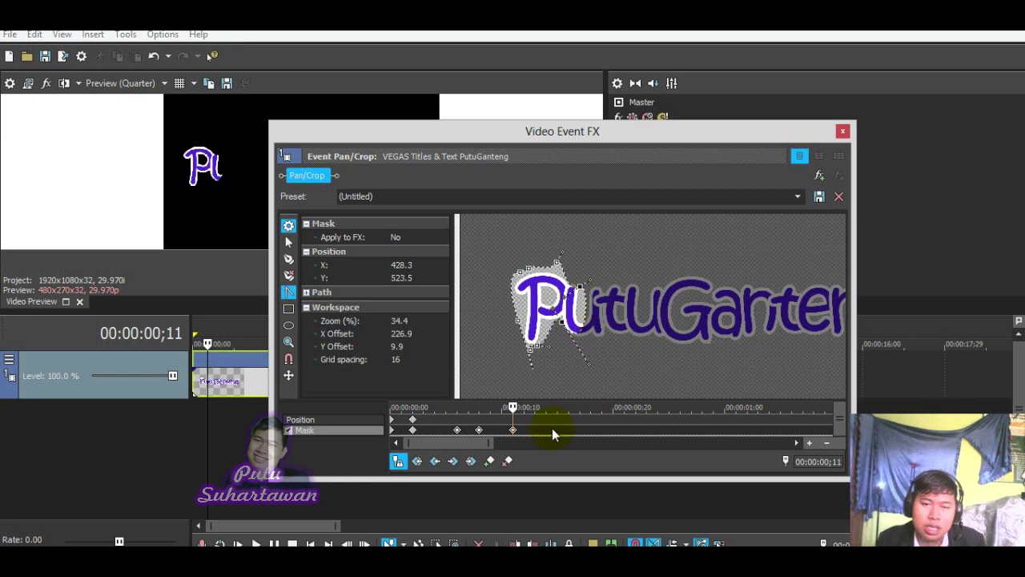
{"action": "left_click", "coordinate": [546, 419]}
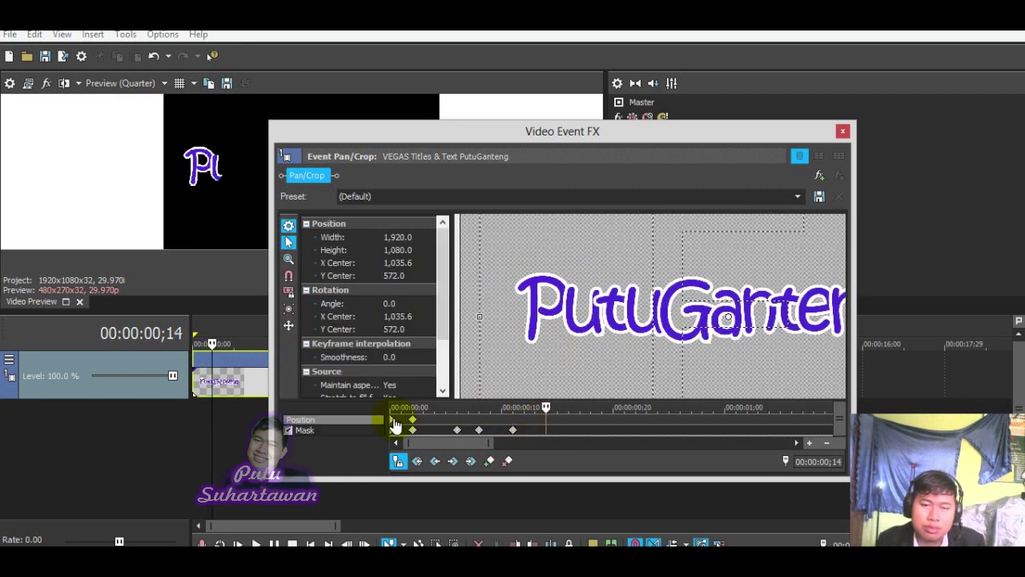
{"action": "left_click", "coordinate": [350, 429]}
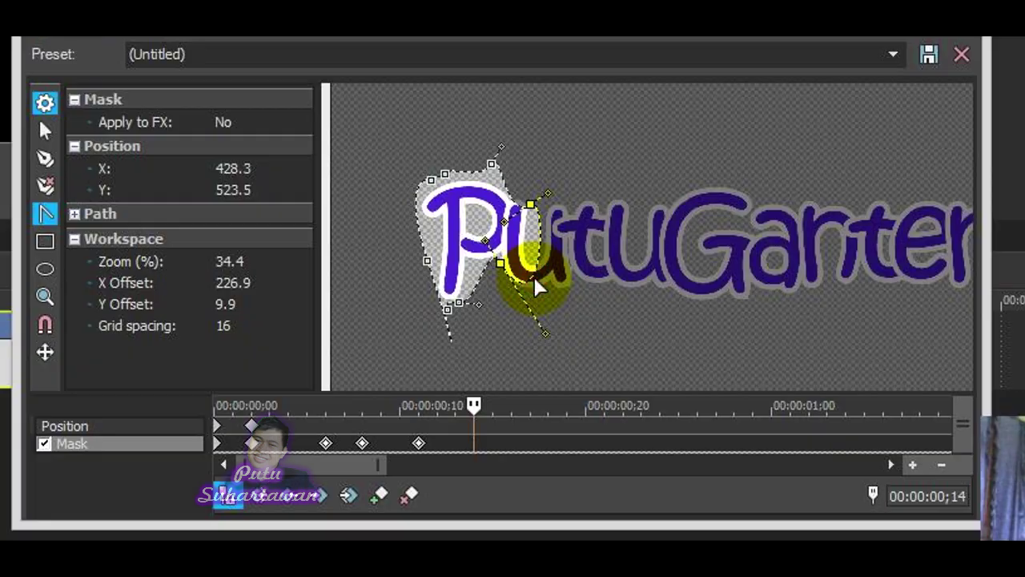
{"action": "mouse_move", "coordinate": [534, 280]}
{"action": "left_mouse_down"}
{"action": "mouse_move", "coordinate": [542, 285]}
{"action": "mouse_move", "coordinate": [533, 291]}
{"action": "left_mouse_up"}
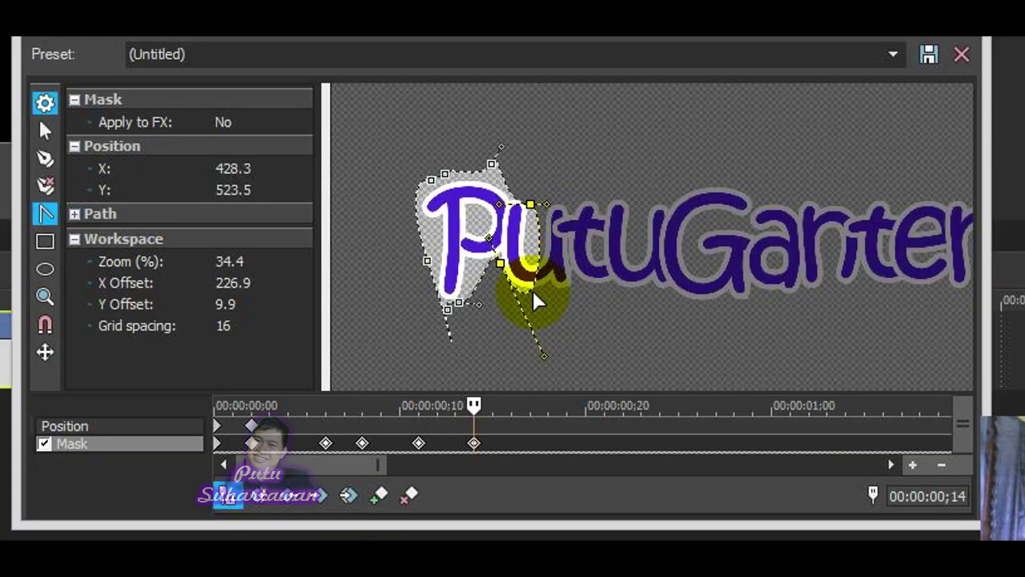
Step: At 00:00:00;15, reshape the mask's leading edge and move it over the rest of the first u
{"action": "left_click", "coordinate": [522, 430]}
{"action": "left_click", "coordinate": [500, 431]}
{"action": "left_click", "coordinate": [80, 443]}
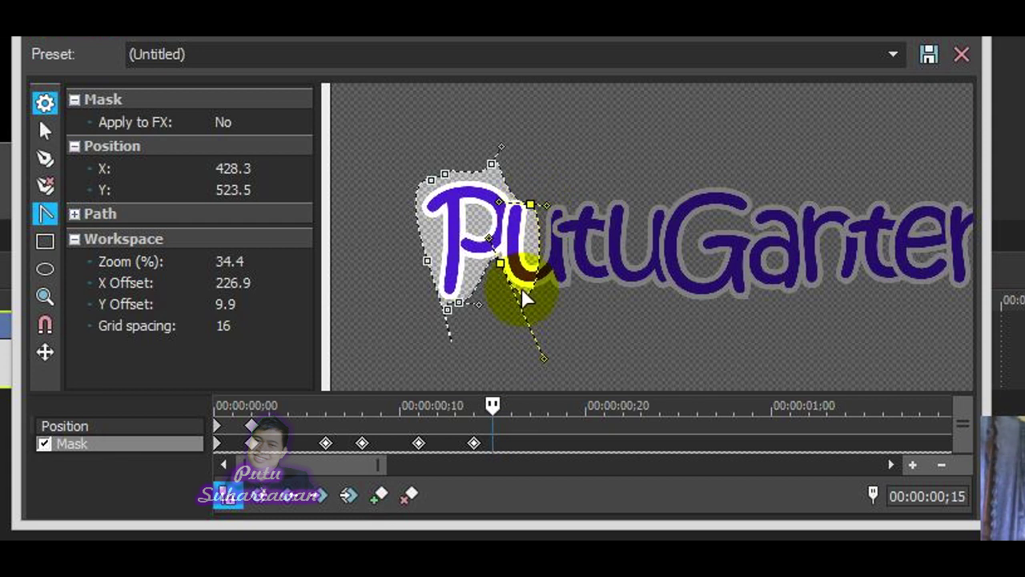
{"action": "mouse_move", "coordinate": [535, 287]}
{"action": "left_mouse_down"}
{"action": "mouse_move", "coordinate": [540, 278]}
{"action": "mouse_move", "coordinate": [533, 283]}
{"action": "left_mouse_up"}
{"action": "left_click", "coordinate": [532, 205]}
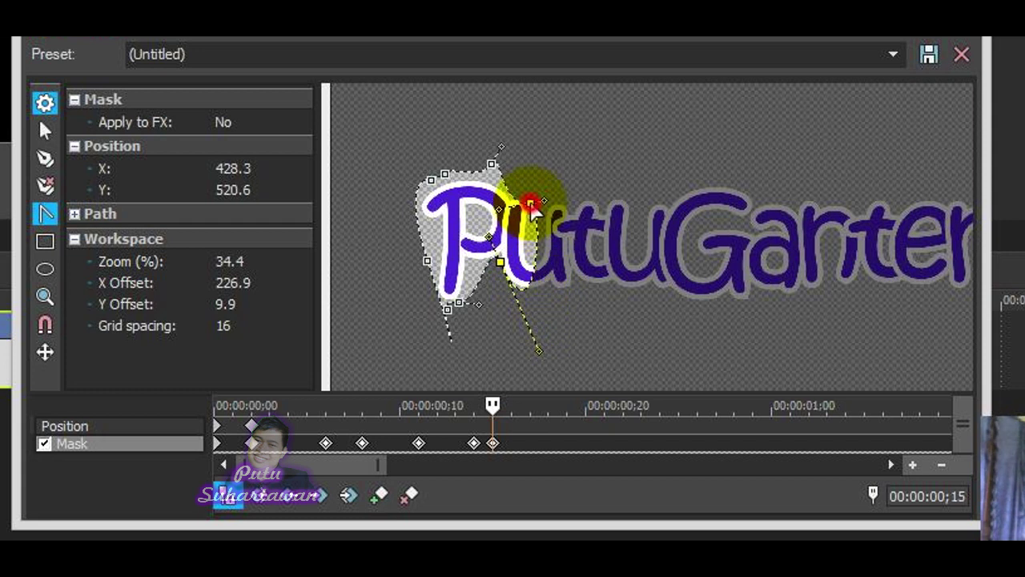
{"action": "left_click_drag", "start_coordinate": [532, 316], "coordinate": [525, 267]}
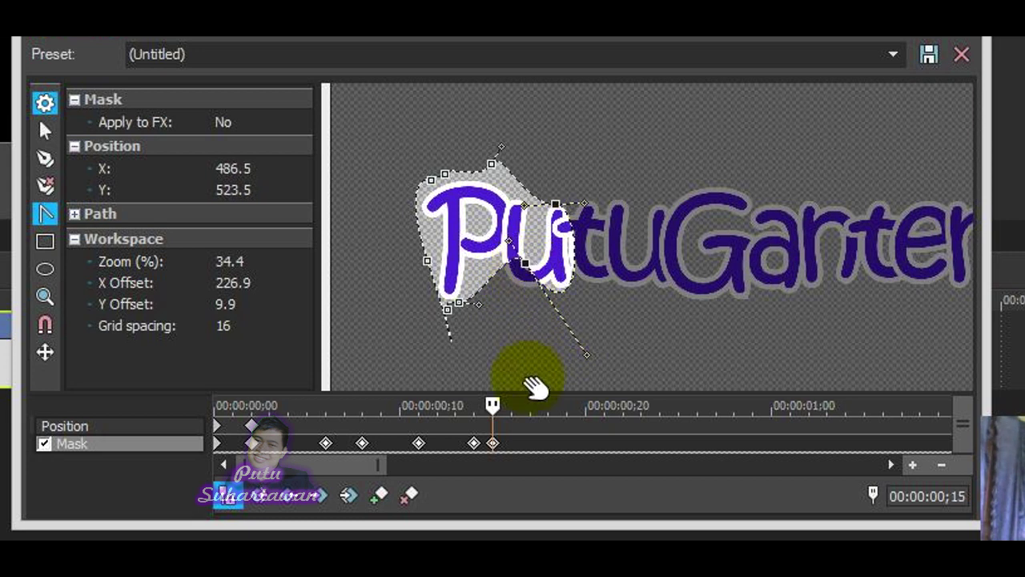
Step: At 00:00:00;16, extend the mask path over the letter t, undoing misplaced point moves along the way
{"action": "left_click", "coordinate": [515, 422]}
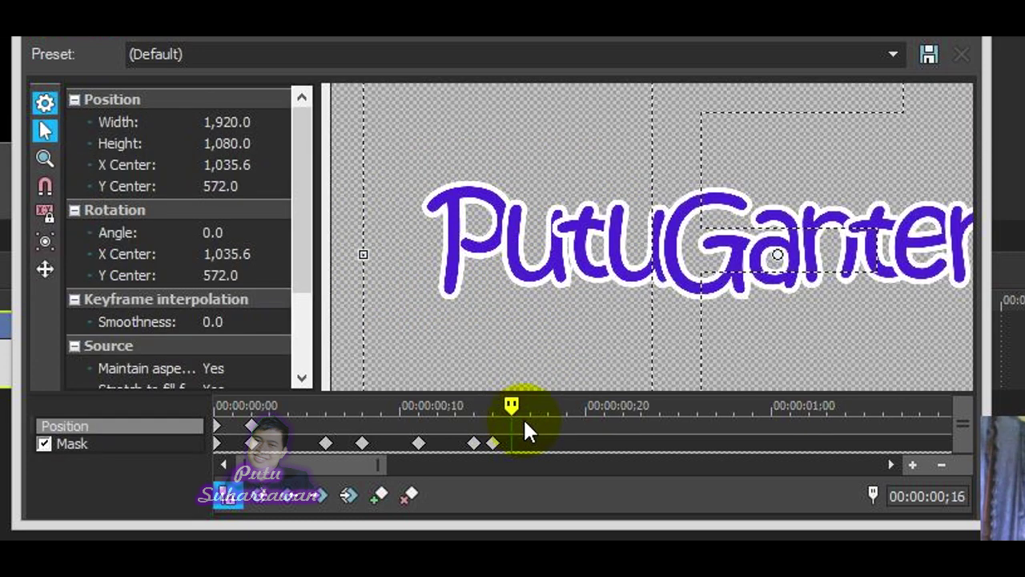
{"action": "left_click", "coordinate": [158, 446]}
{"action": "left_click_drag", "start_coordinate": [561, 212], "coordinate": [572, 217]}
{"action": "left_click_drag", "start_coordinate": [537, 280], "coordinate": [588, 263]}
{"action": "key", "text": "ctrl+z"}
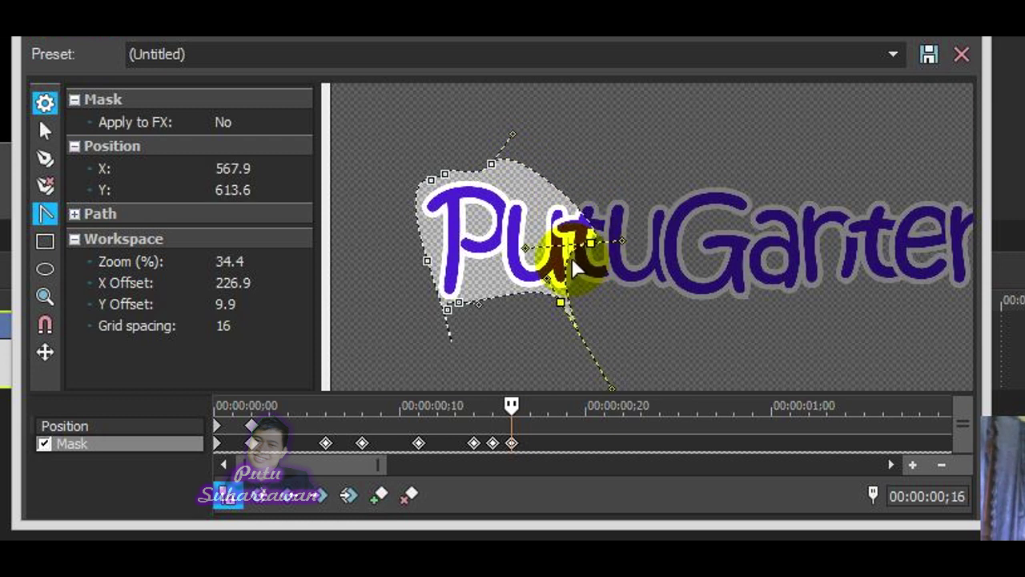
{"action": "key", "text": "ctrl+z"}
{"action": "left_click", "coordinate": [622, 238]}
{"action": "left_click_drag", "start_coordinate": [621, 239], "coordinate": [606, 231]}
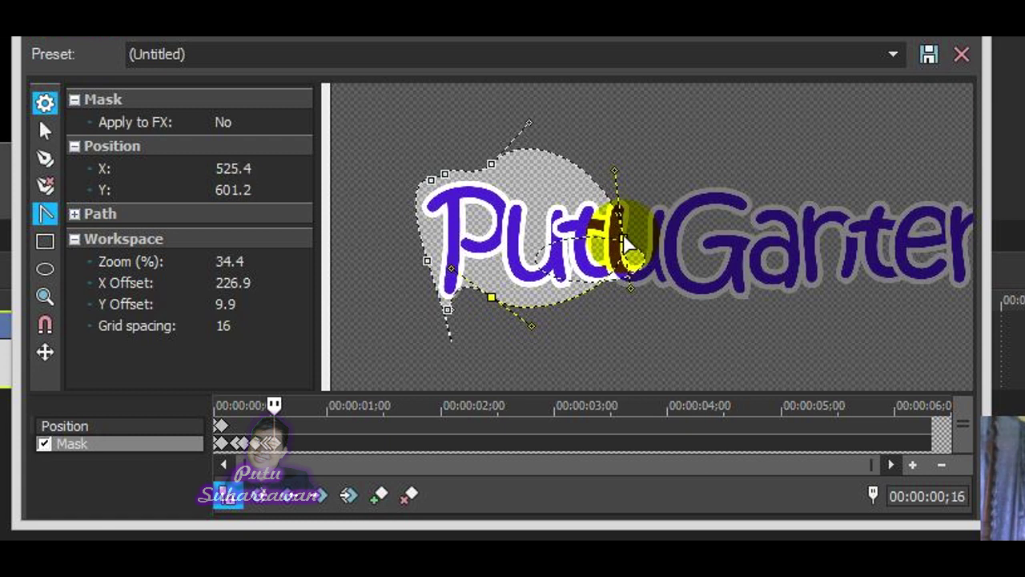
Step: At 00:00:00;21, extend the mask over the first stroke and lower bend of the second u
{"action": "left_click", "coordinate": [293, 424]}
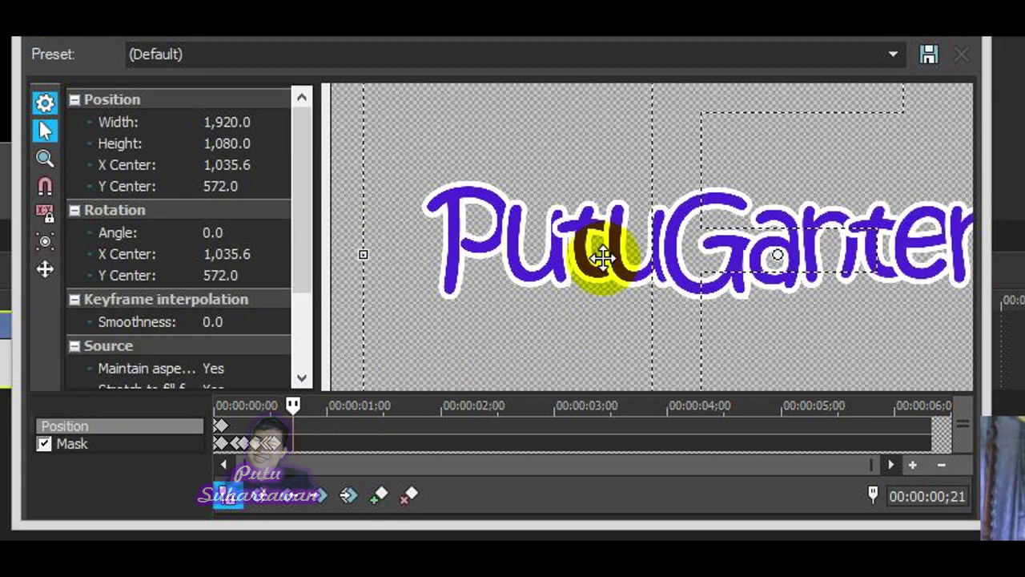
{"action": "left_click", "coordinate": [164, 443]}
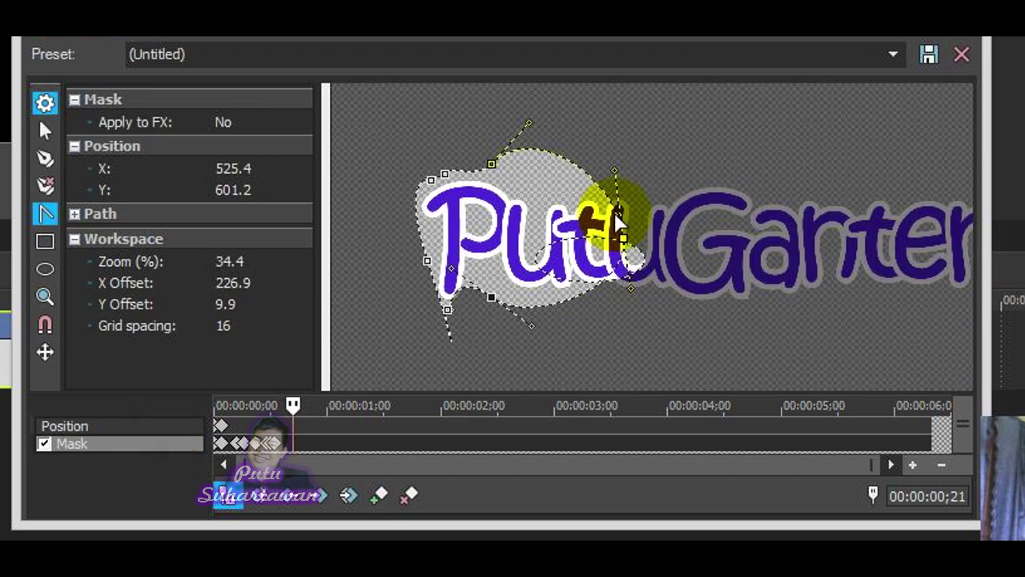
{"action": "left_click_drag", "start_coordinate": [628, 238], "coordinate": [648, 277]}
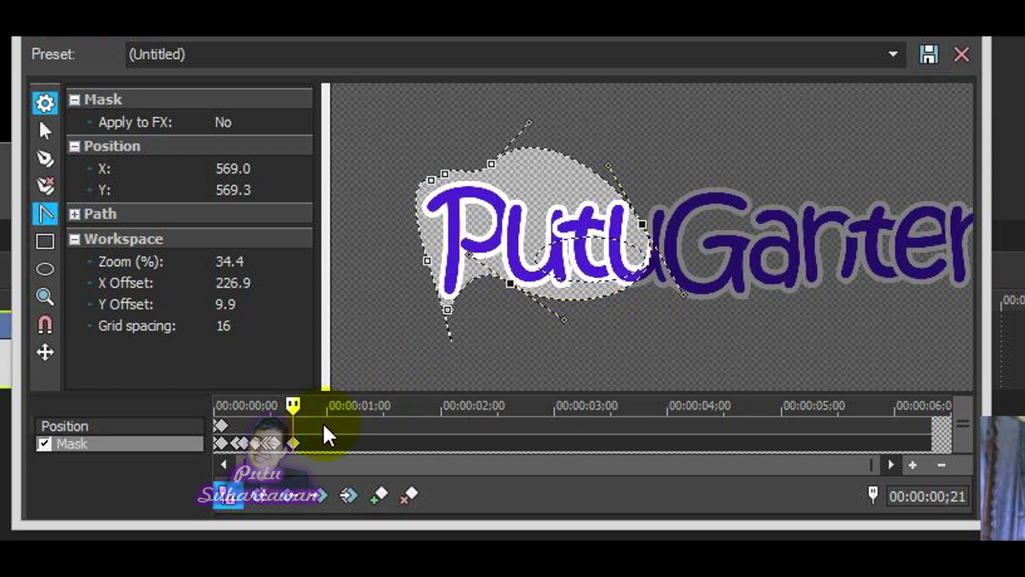
Step: At 00:00:00;29, move the mask's leading edge over the remaining stroke of the second u
{"action": "left_click", "coordinate": [322, 425]}
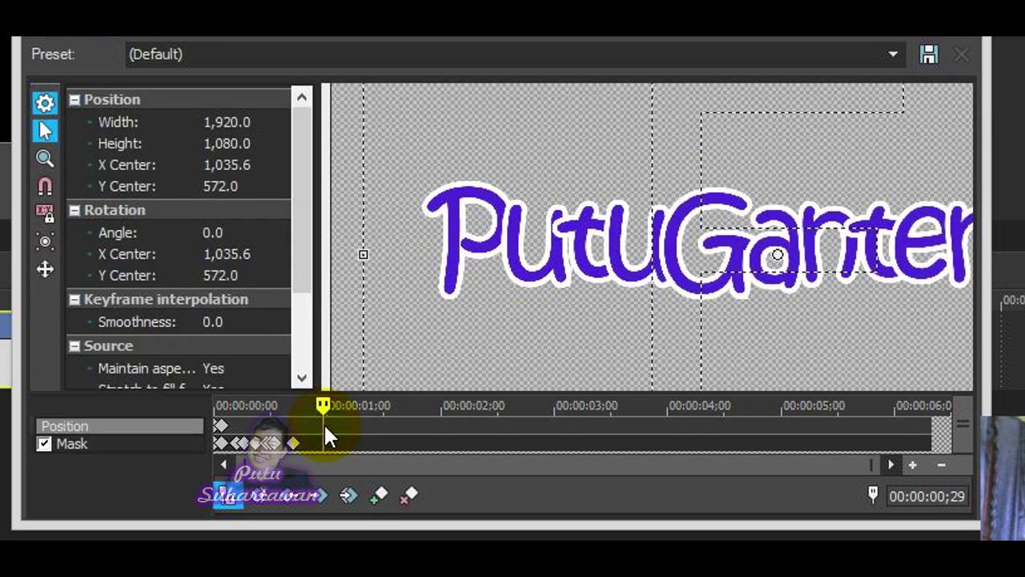
{"action": "left_click", "coordinate": [138, 440]}
{"action": "left_click", "coordinate": [646, 223]}
{"action": "left_click_drag", "start_coordinate": [652, 223], "coordinate": [675, 225]}
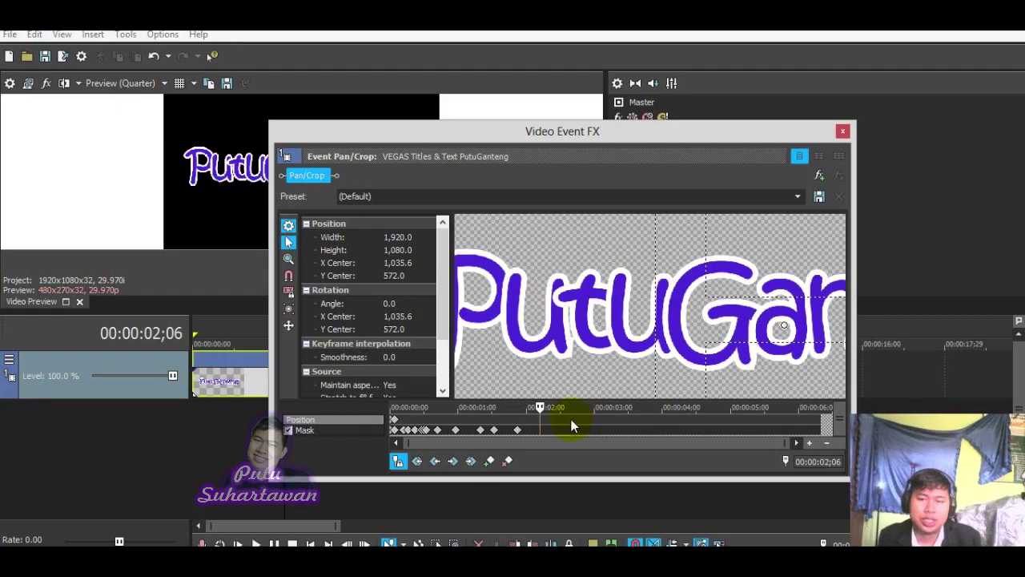
Step: At 00:00:02;06, pull the mask curve around the lower bend of the letter G
{"action": "left_click", "coordinate": [351, 425]}
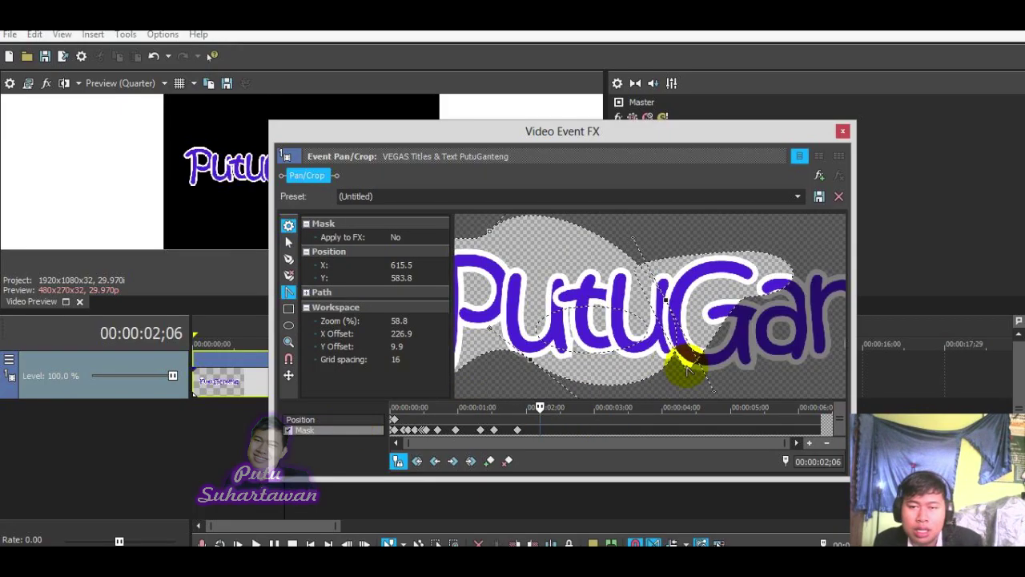
{"action": "left_click_drag", "start_coordinate": [699, 357], "coordinate": [705, 368]}
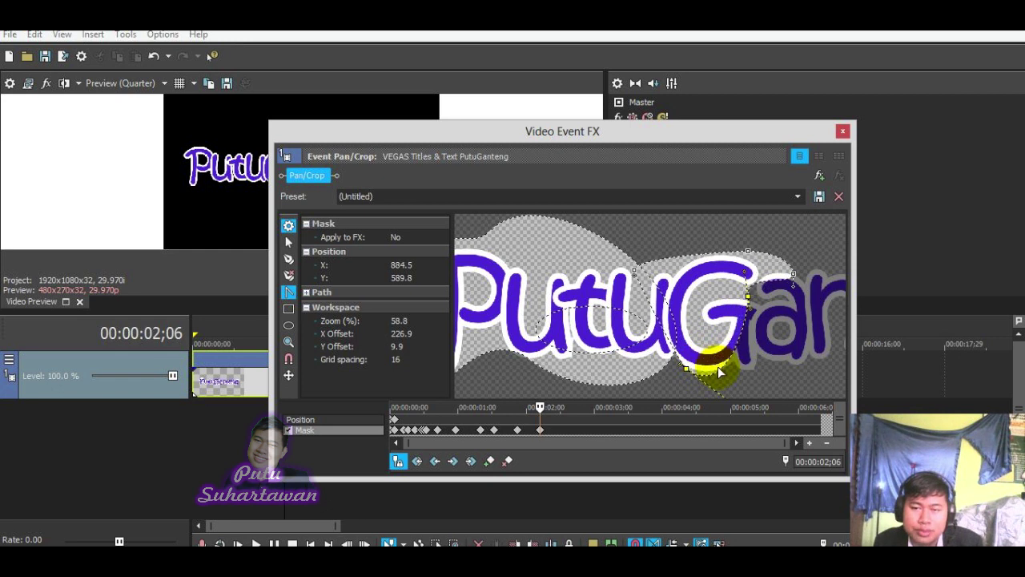
{"action": "left_click_drag", "start_coordinate": [718, 368], "coordinate": [738, 366]}
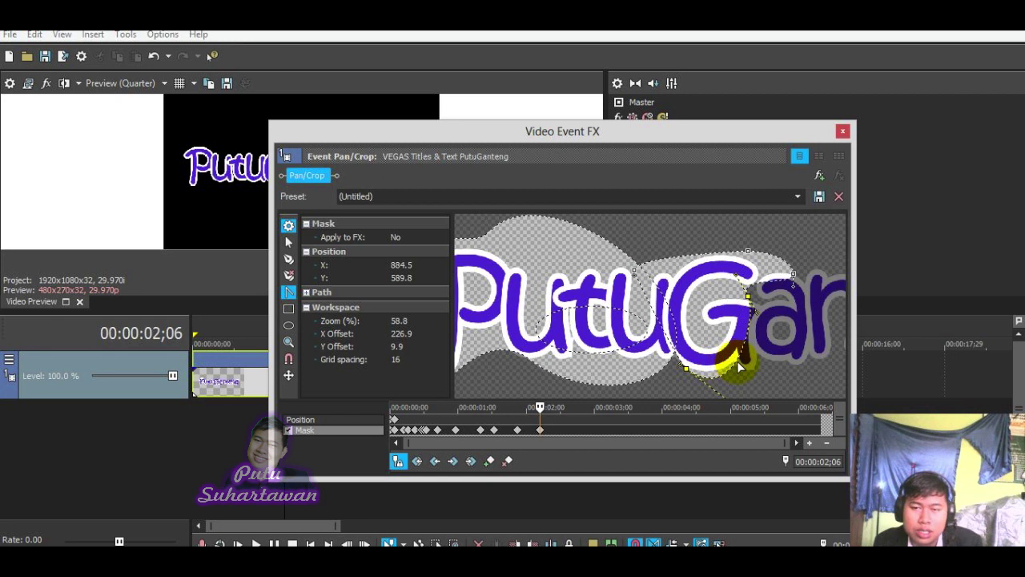
Step: At 00:00:02;13, extend the mask curve over the lower end of the G's short stem
{"action": "left_click", "coordinate": [552, 418]}
{"action": "left_click", "coordinate": [565, 418]}
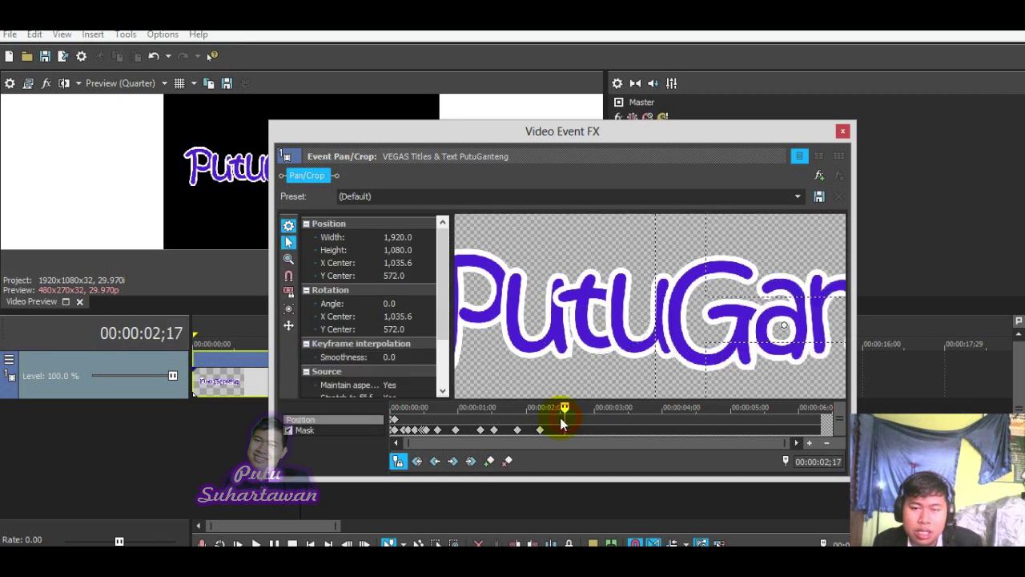
{"action": "left_click", "coordinate": [721, 352]}
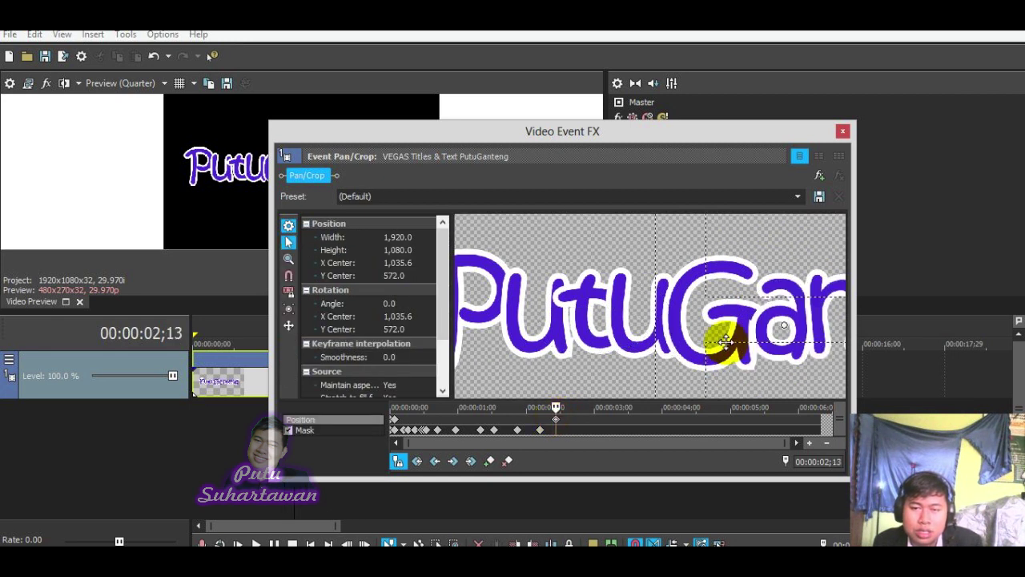
{"action": "left_click", "coordinate": [403, 433]}
{"action": "left_click", "coordinate": [331, 432]}
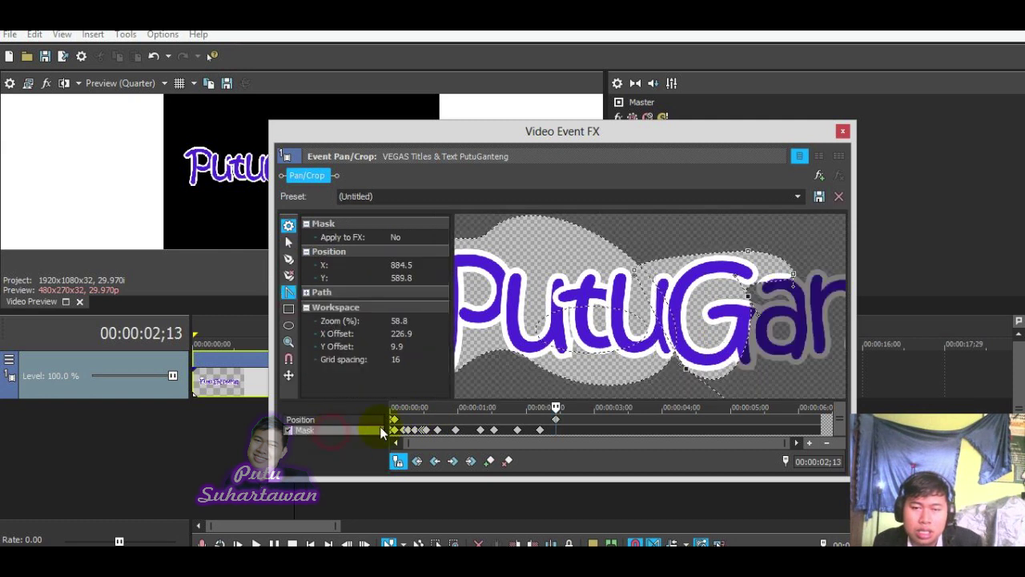
{"action": "left_click_drag", "start_coordinate": [741, 362], "coordinate": [755, 363]}
Step: At 00:00:05;12, stretch the mask curve from the last e over the upper part of the following n
{"action": "left_click", "coordinate": [755, 417]}
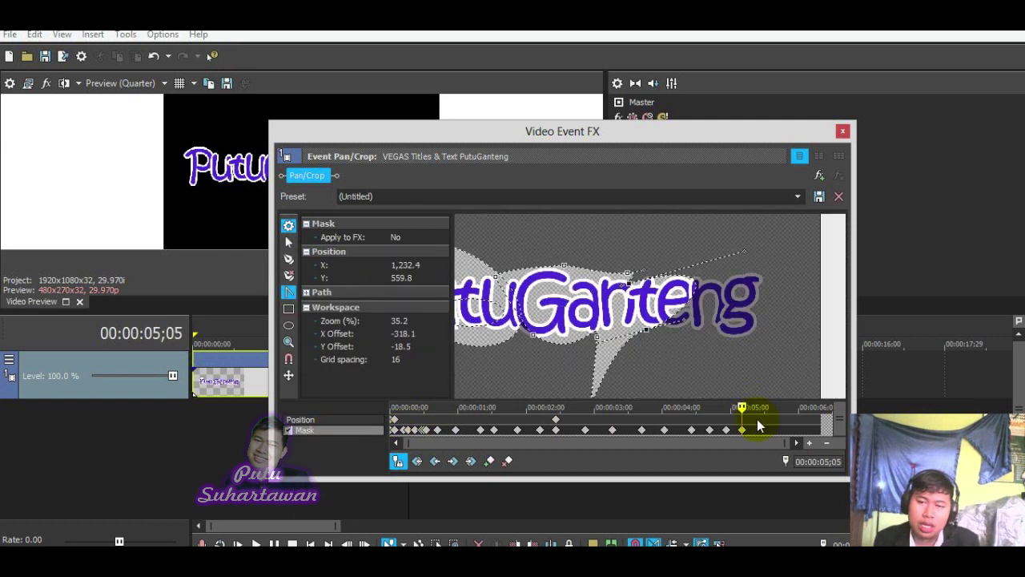
{"action": "left_click", "coordinate": [758, 419]}
{"action": "left_click", "coordinate": [370, 431]}
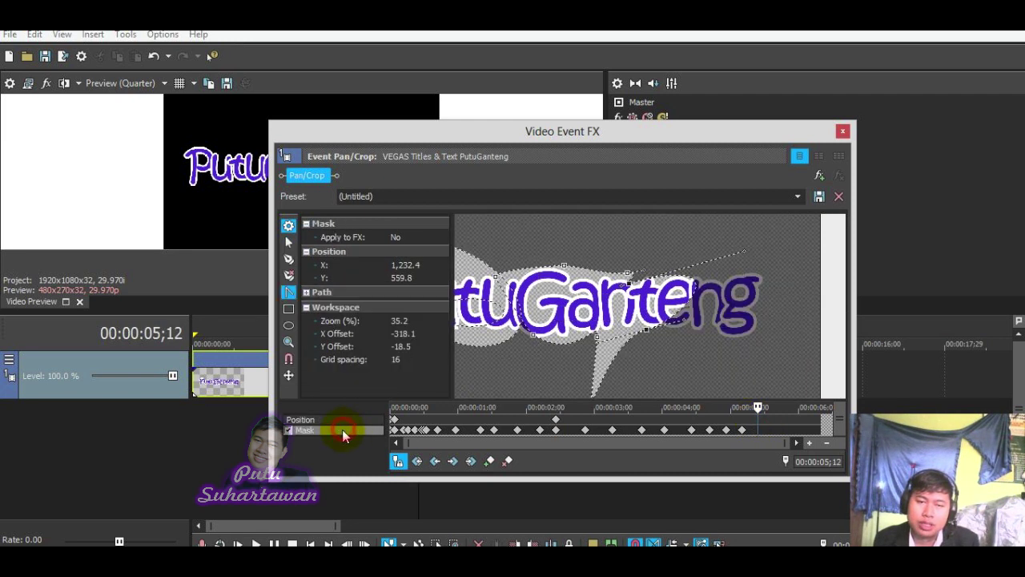
{"action": "left_click_drag", "start_coordinate": [677, 314], "coordinate": [688, 320]}
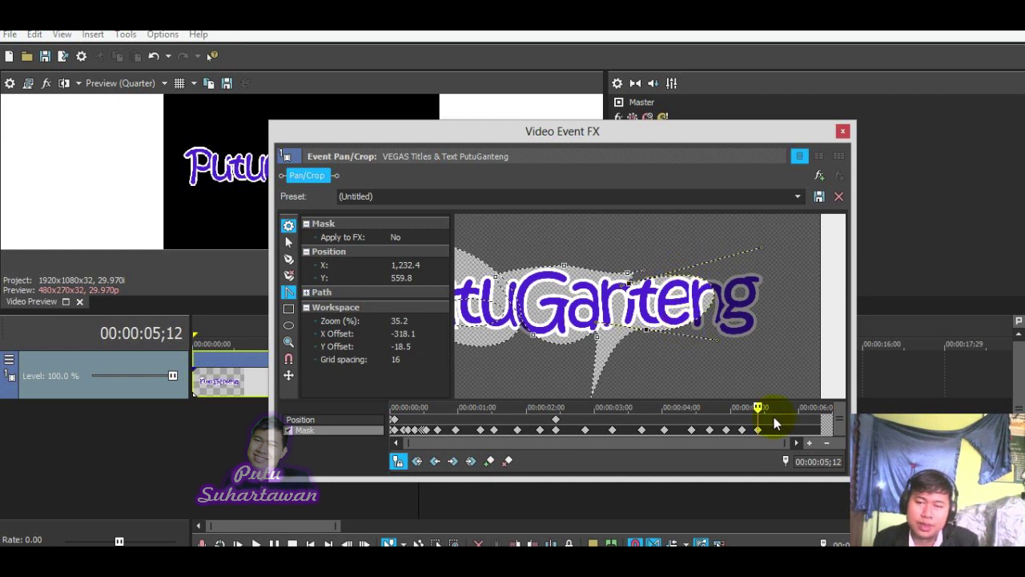
Step: At 00:00:05;19, stretch the mask curve farther down over the last stroke of the second n
{"action": "left_click", "coordinate": [774, 421]}
{"action": "left_click", "coordinate": [336, 430]}
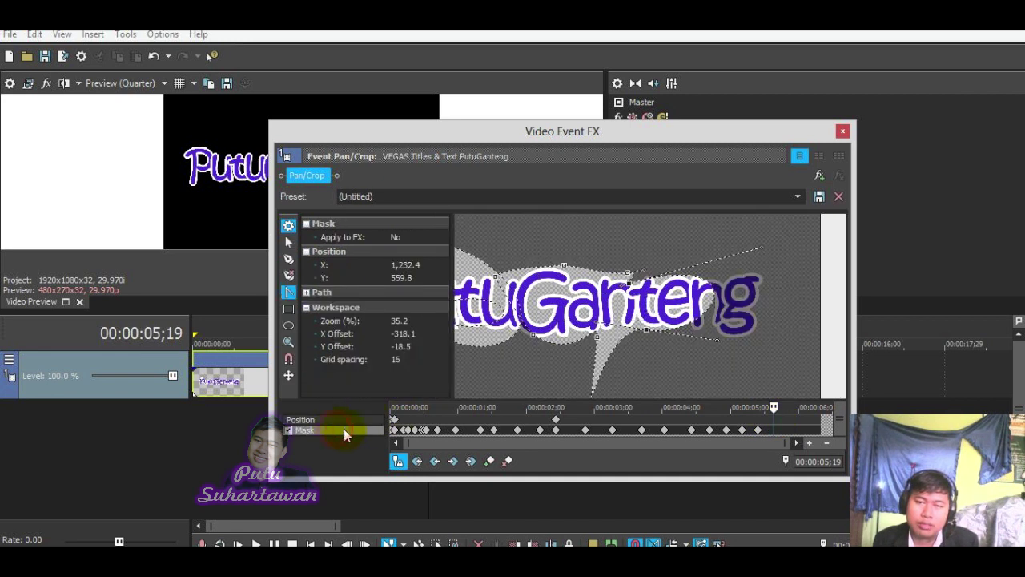
{"action": "left_click", "coordinate": [704, 320]}
{"action": "left_click_drag", "start_coordinate": [704, 320], "coordinate": [711, 324]}
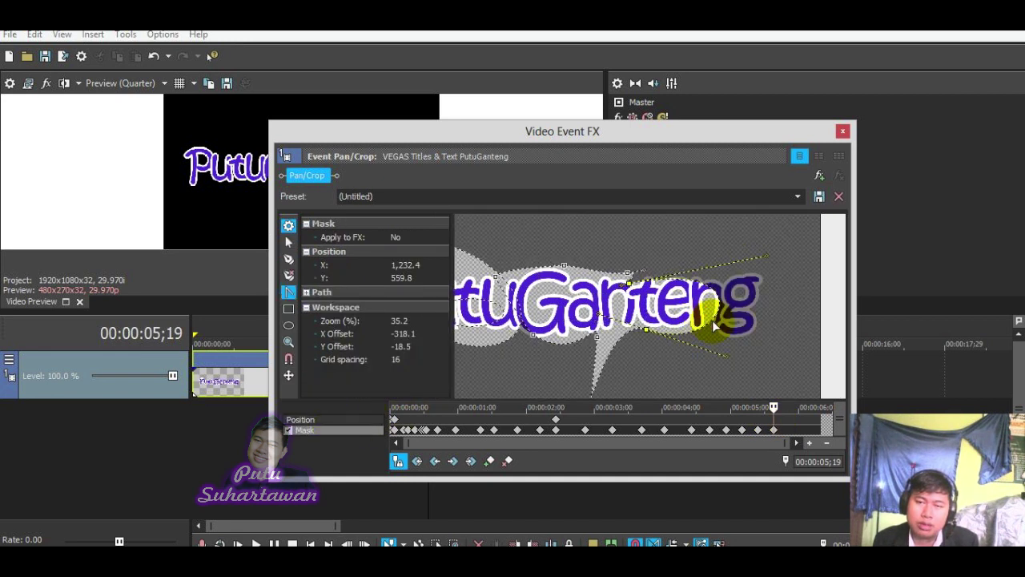
Step: At 00:00:06;01, pull the mask point beneath the G farther down and close the Video Event FX window
{"action": "scroll", "coordinate": [716, 324], "scroll_direction": "down", "scroll_amount": 3}
{"action": "left_click_drag", "start_coordinate": [577, 327], "coordinate": [575, 357]}
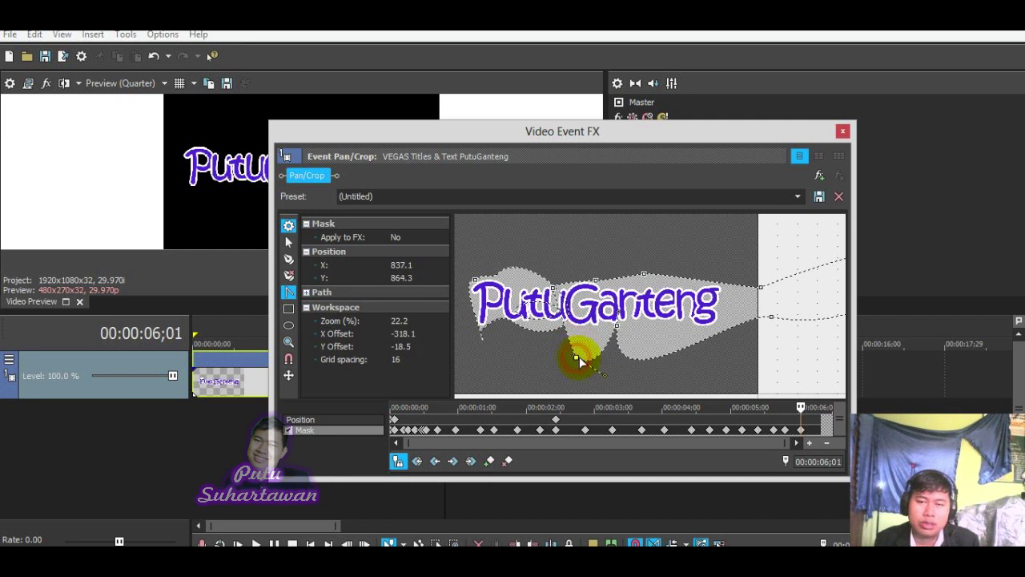
{"action": "left_click", "coordinate": [844, 130]}
Step: Play the title event from the start several times to check the handwriting reveal, returning to the beginning each time
{"action": "left_click", "coordinate": [366, 377]}
{"action": "key", "text": "Home"}
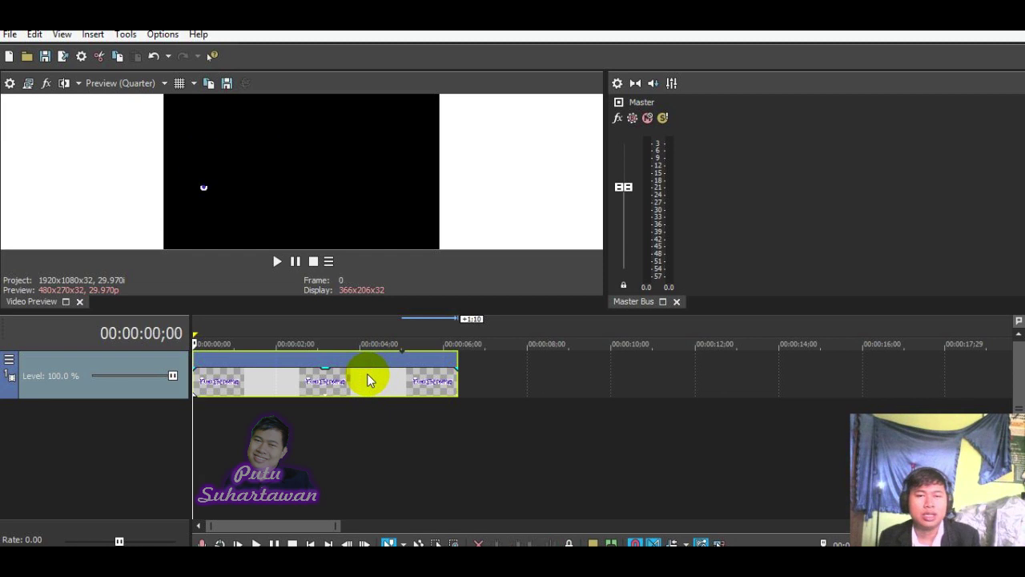
{"action": "left_click", "coordinate": [282, 266]}
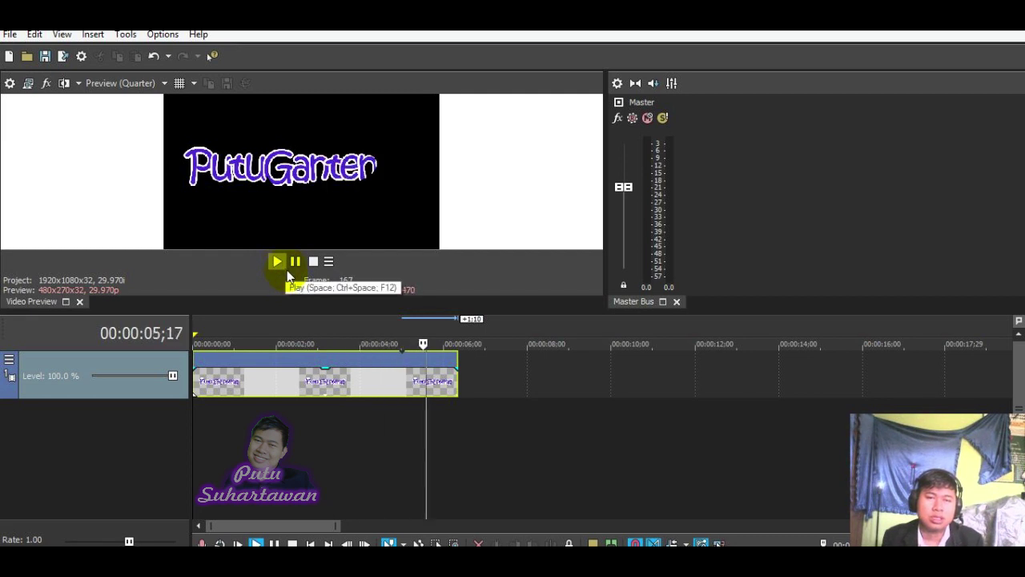
{"action": "left_click", "coordinate": [310, 377]}
{"action": "key", "text": "space"}
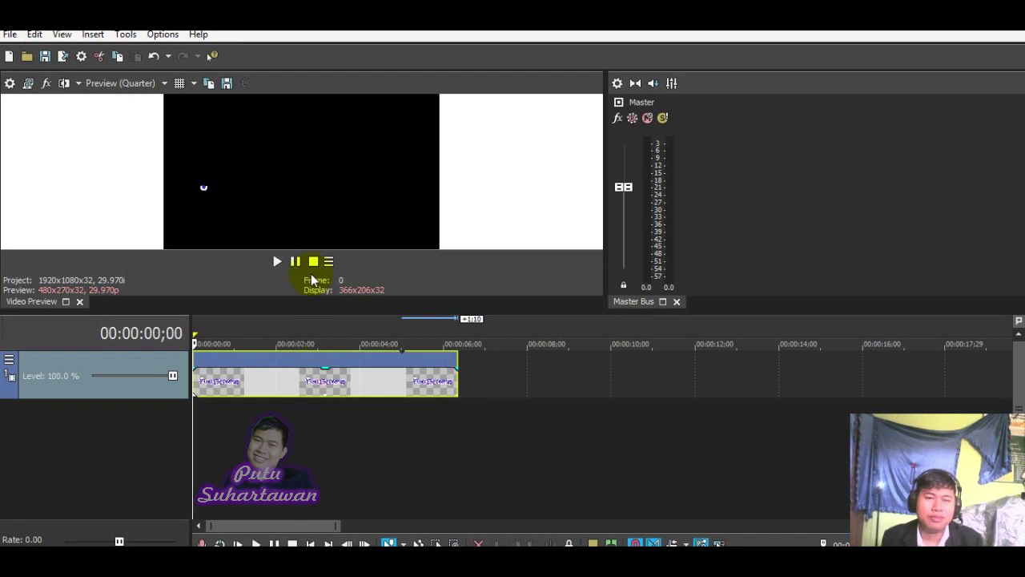
{"action": "left_click", "coordinate": [277, 263]}
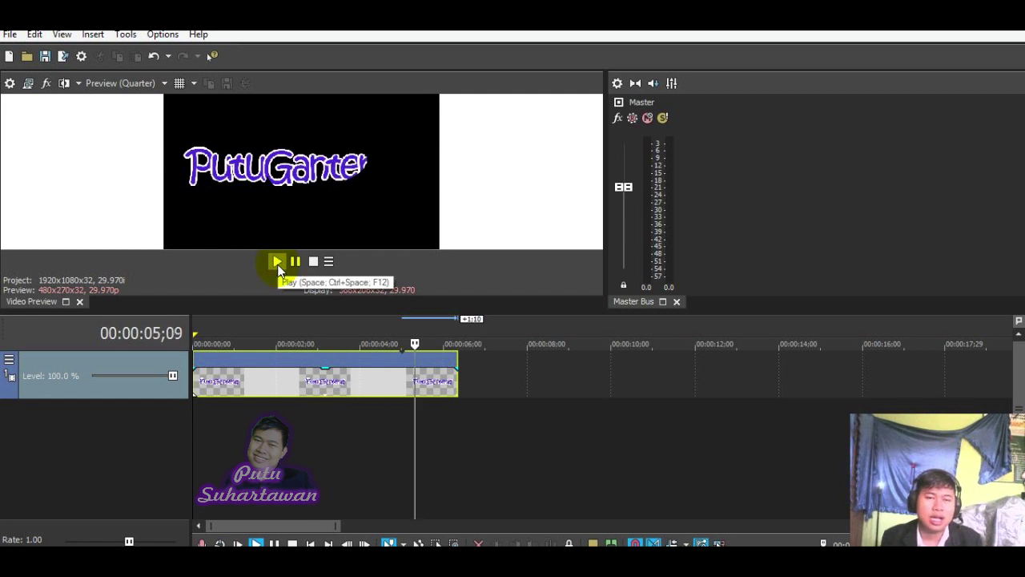
{"action": "left_click", "coordinate": [293, 262]}
{"action": "left_click", "coordinate": [294, 372]}
{"action": "key", "text": "ctrl+Home"}
{"action": "left_click", "coordinate": [279, 265]}
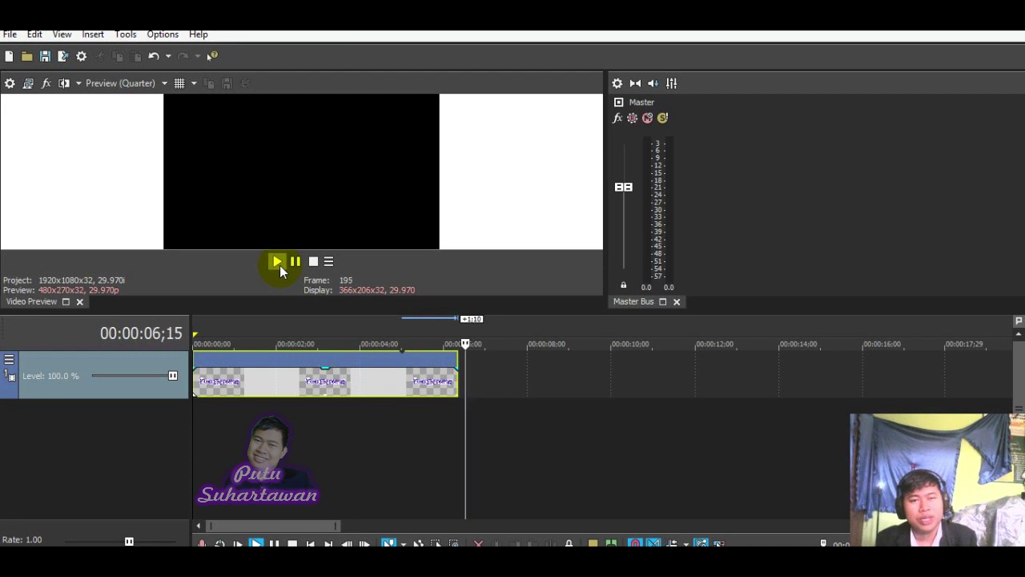
{"action": "left_click", "coordinate": [295, 261]}
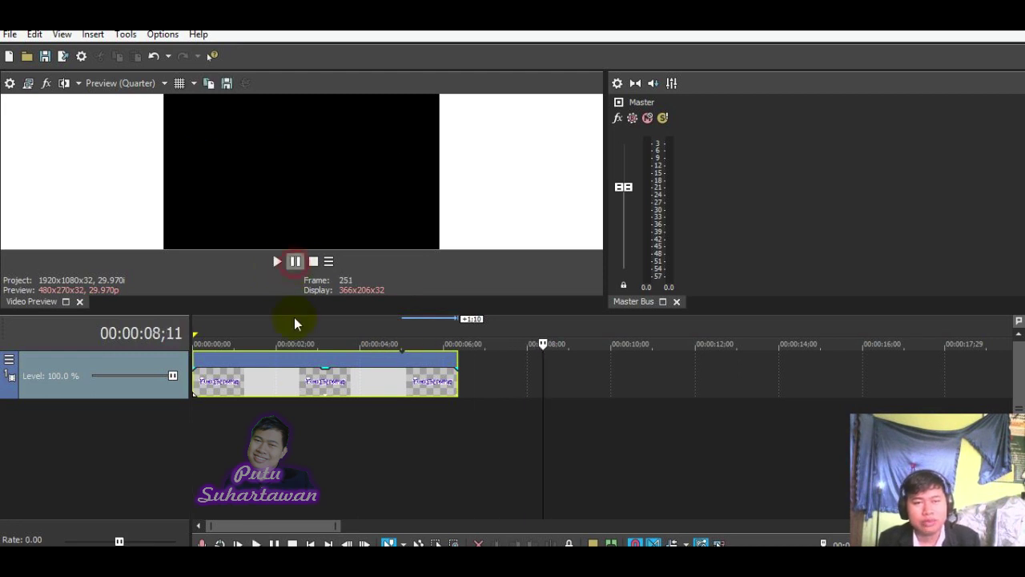
{"action": "left_click", "coordinate": [301, 395]}
{"action": "key", "text": "ctrl+Home"}
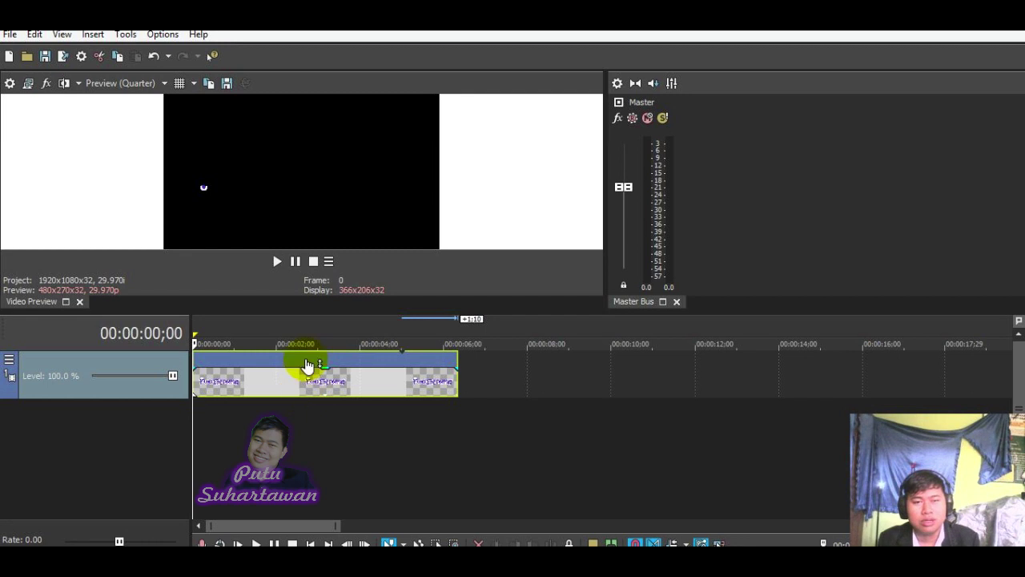
{"action": "left_click", "coordinate": [276, 262]}
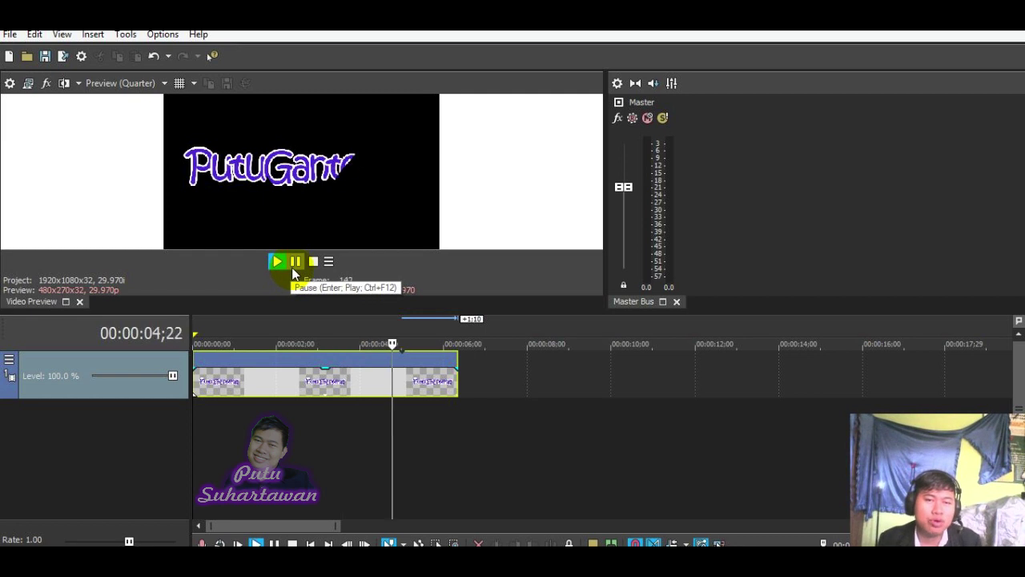
{"action": "left_click", "coordinate": [295, 262]}
{"action": "left_click", "coordinate": [296, 379]}
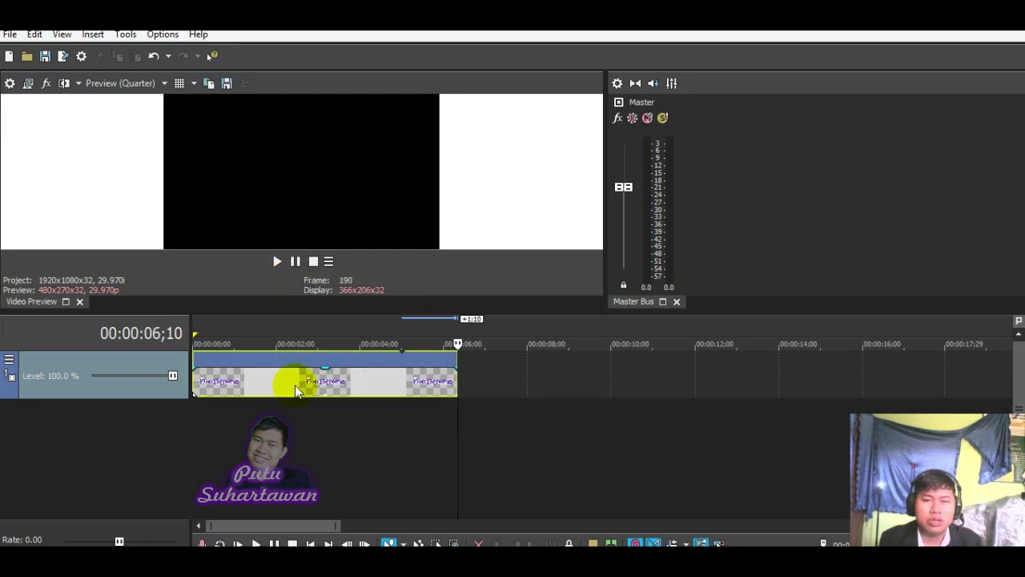
{"action": "key", "text": "Home"}
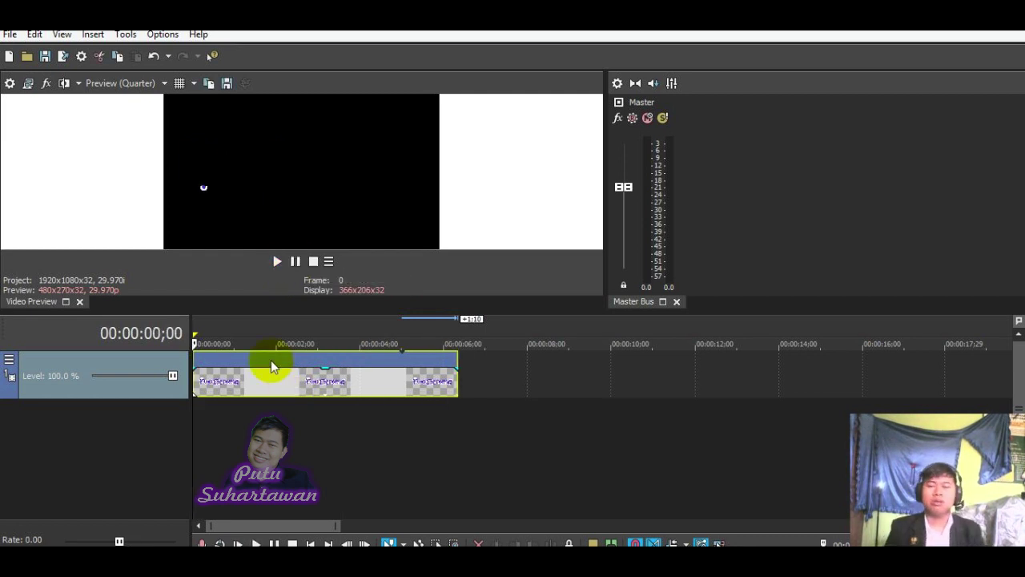